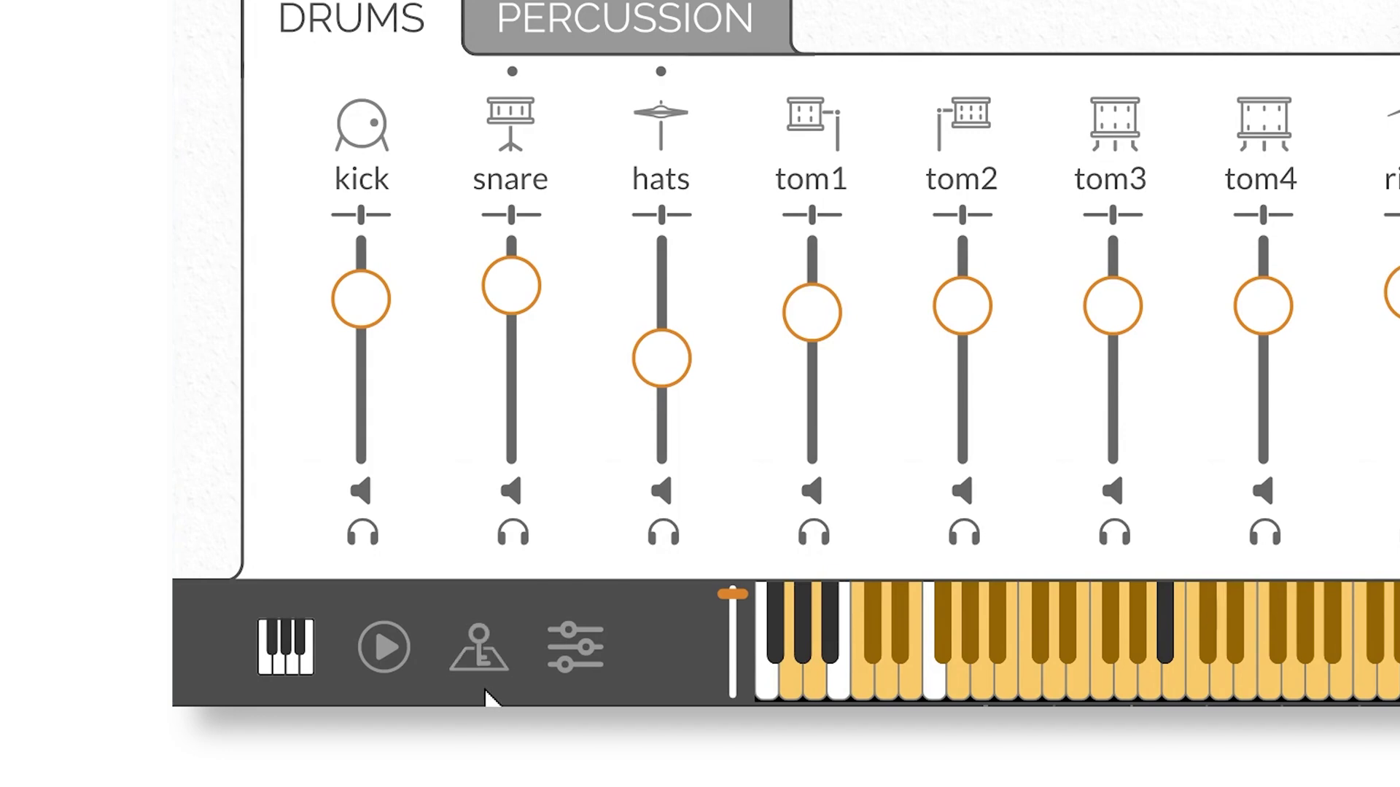
Step: Switch Handy Drums from the drum mixer to the Key Mapping page of drums and MIDI notes
left_click(492, 654)
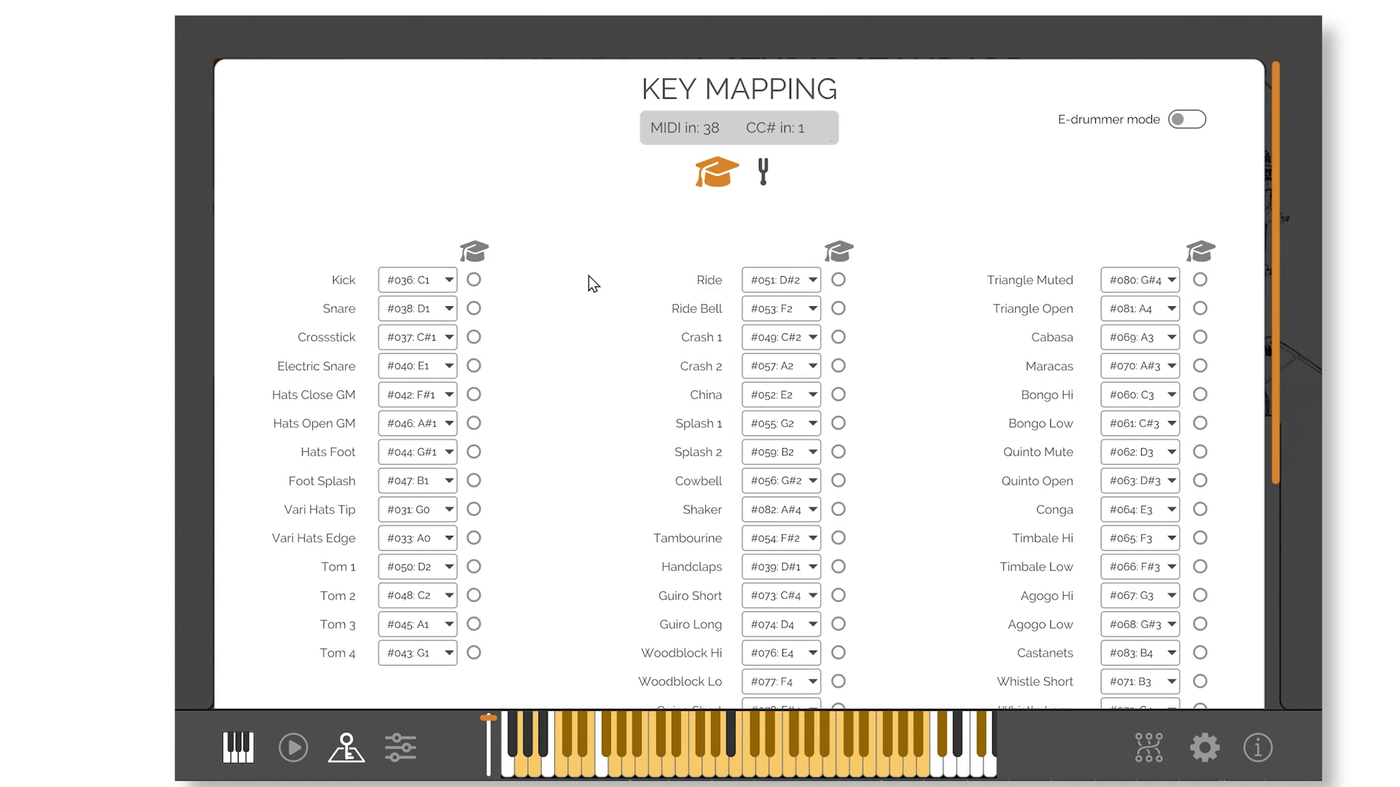
scroll(589, 277, "down", 8)
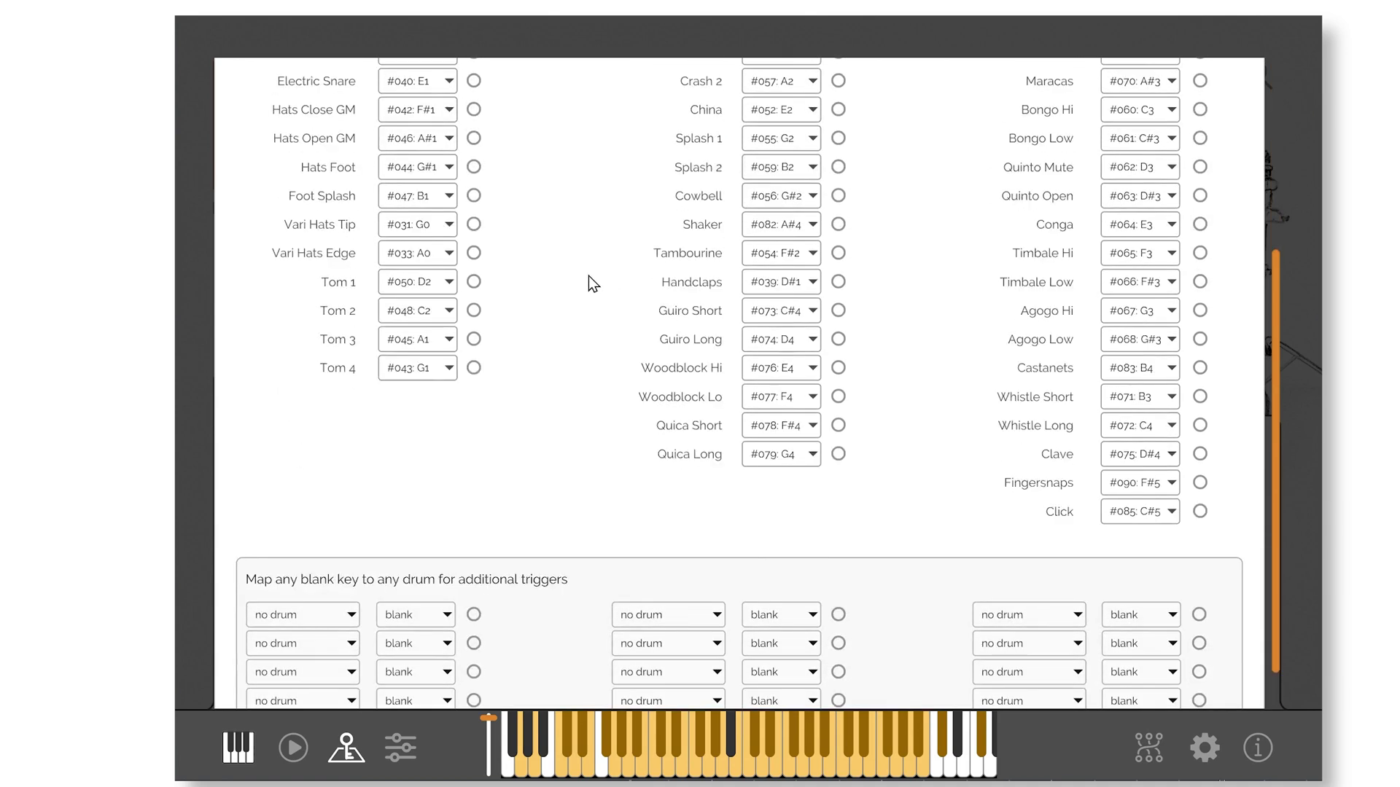
scroll(589, 277, "up", 8)
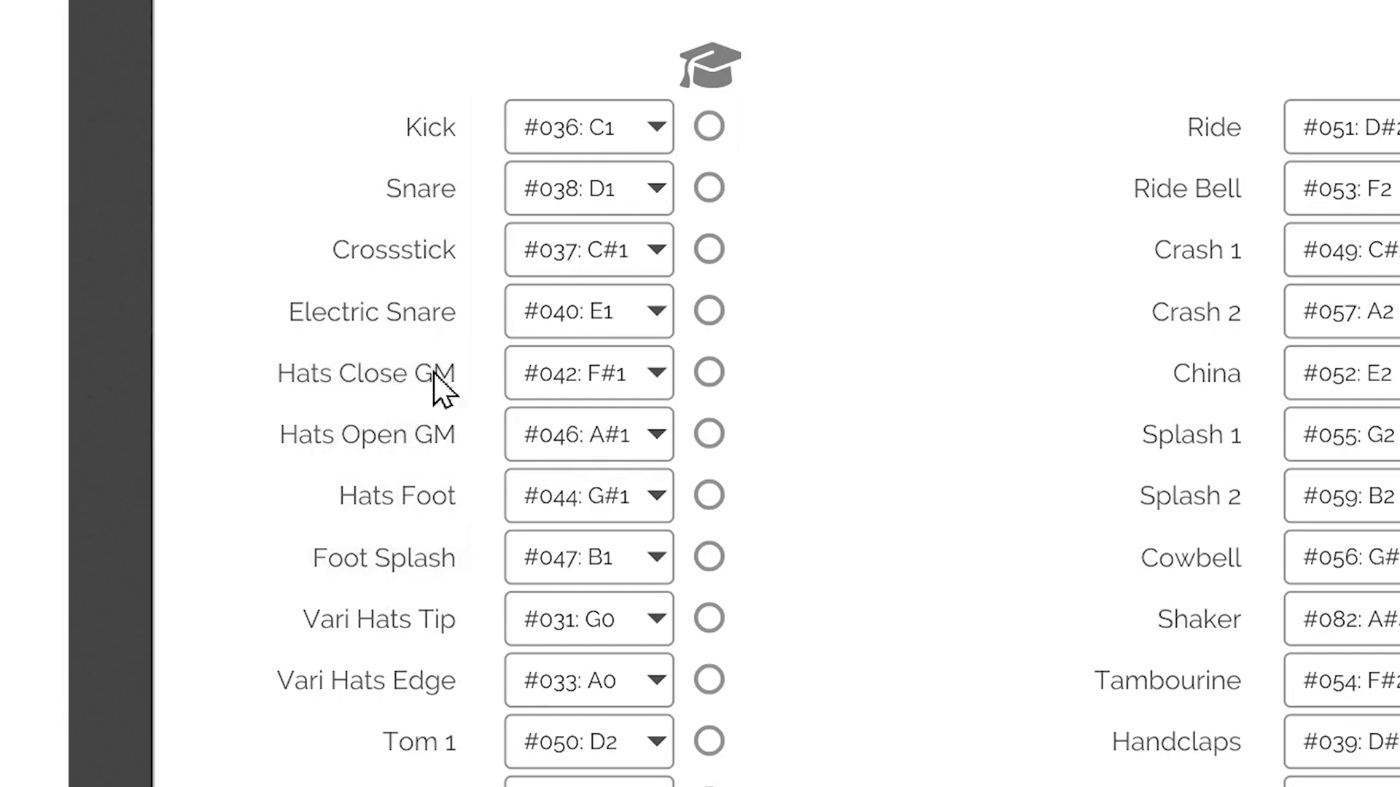
left_click(300, 151)
left_click(331, 188)
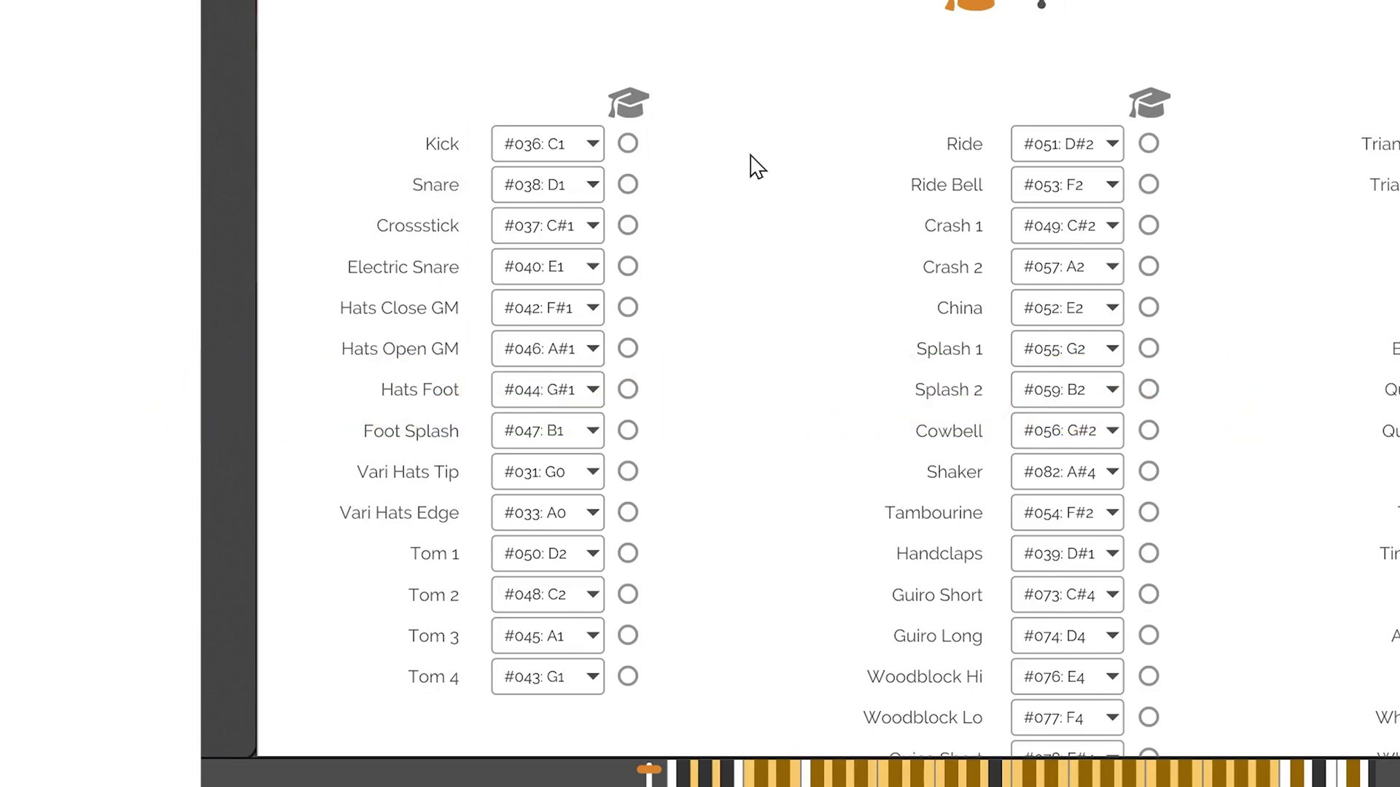
left_click(577, 145)
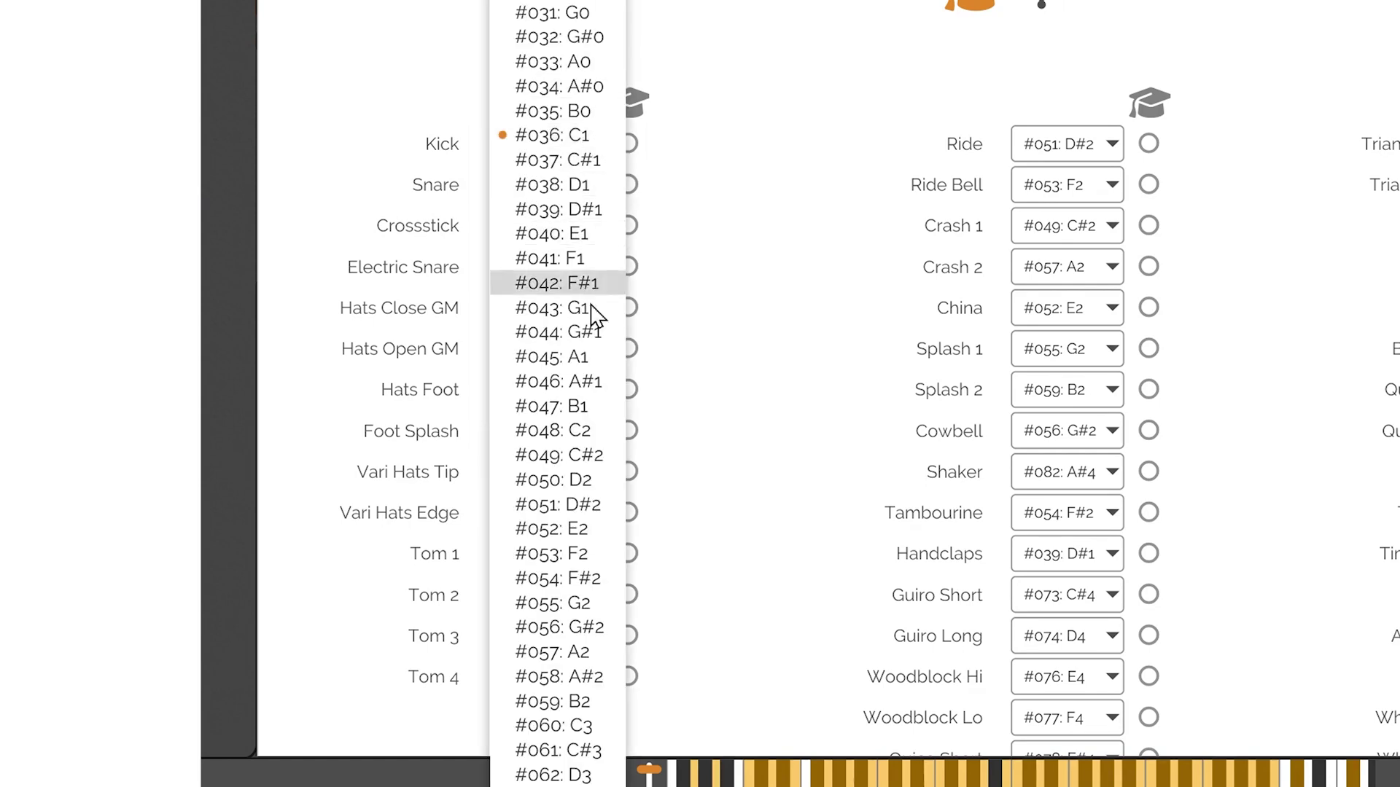
left_click(719, 89)
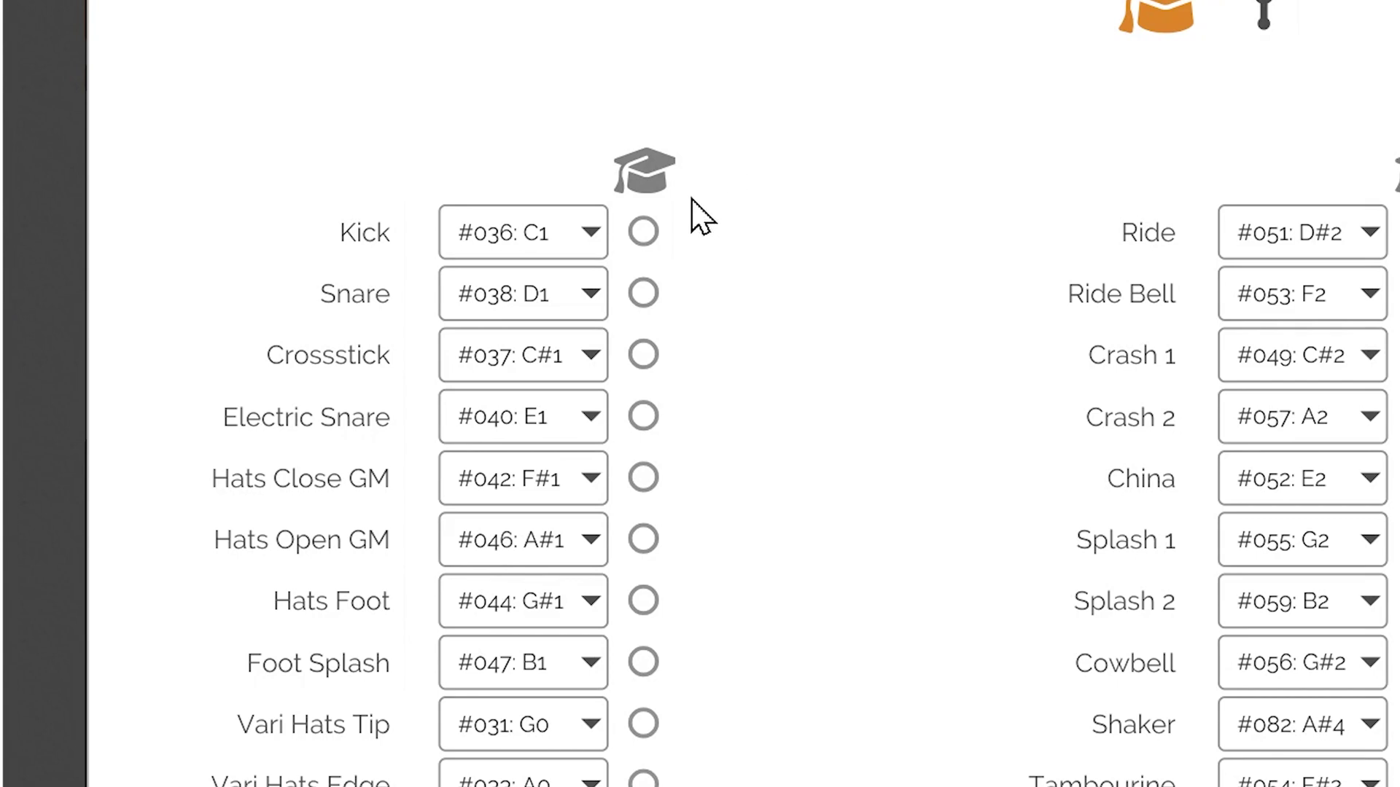
Step: Remap Kick to #000: C-2 and Snare to #002: D-2 using their learn buttons
left_click(644, 232)
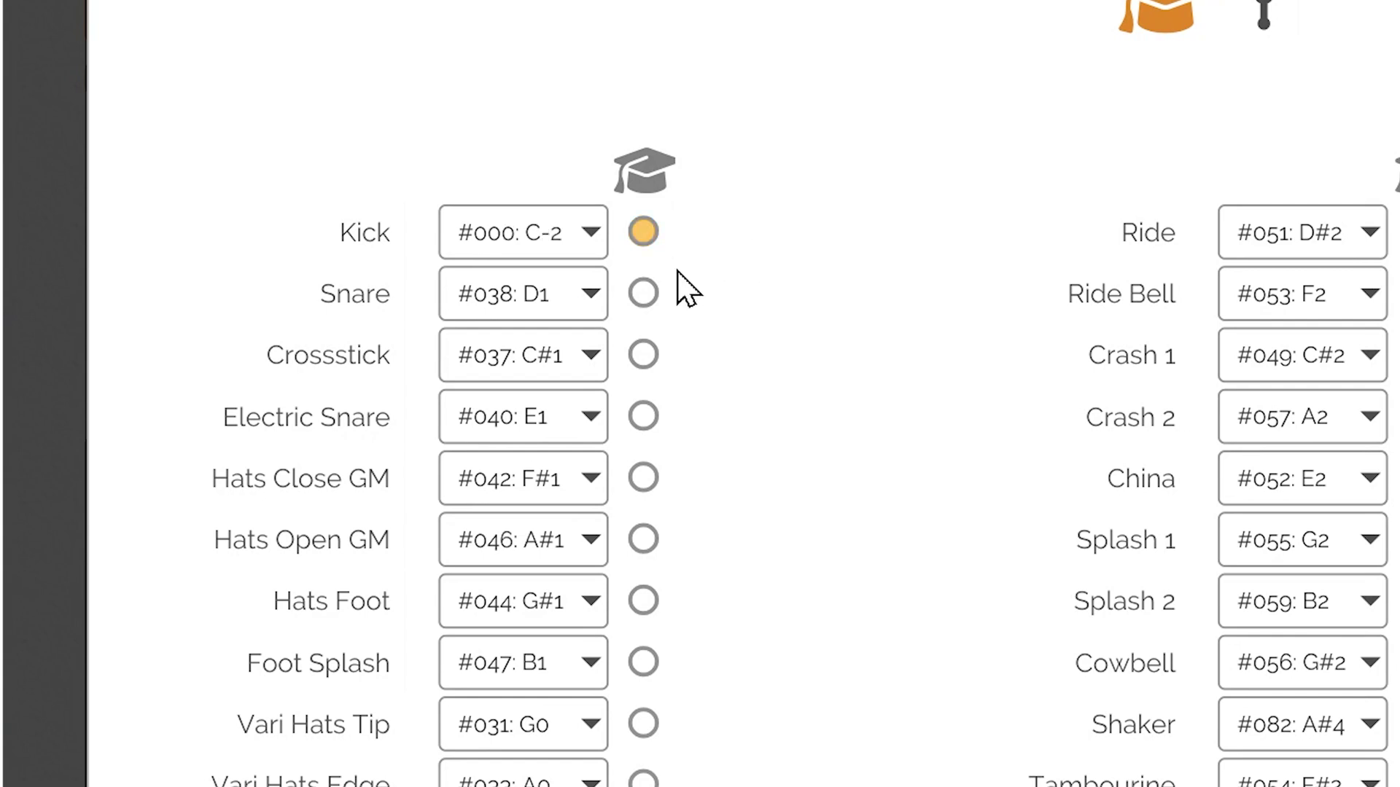
left_click(644, 293)
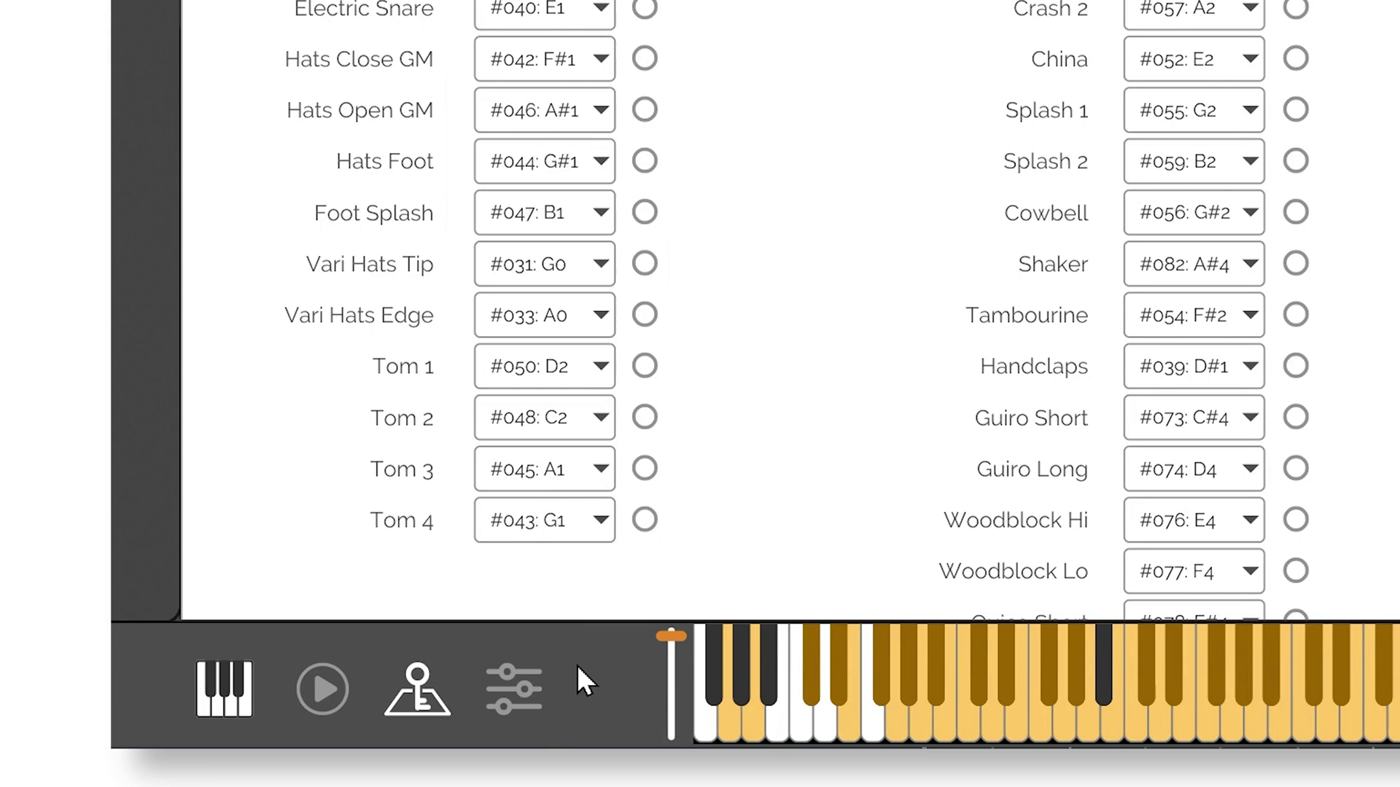
Step: Load the Studio Standard BLANK mapping preset and return to Key Mapping
left_click(524, 698)
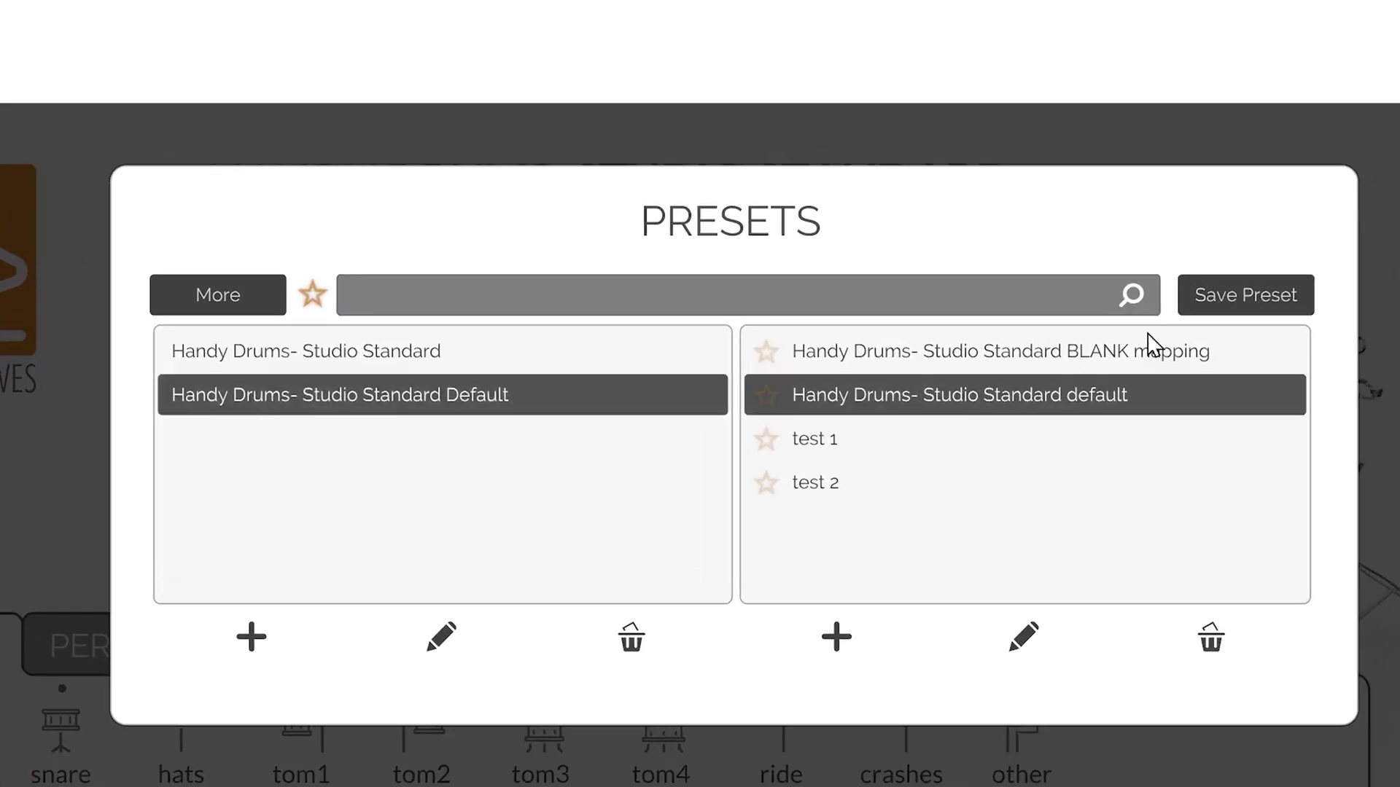
left_click(1154, 353)
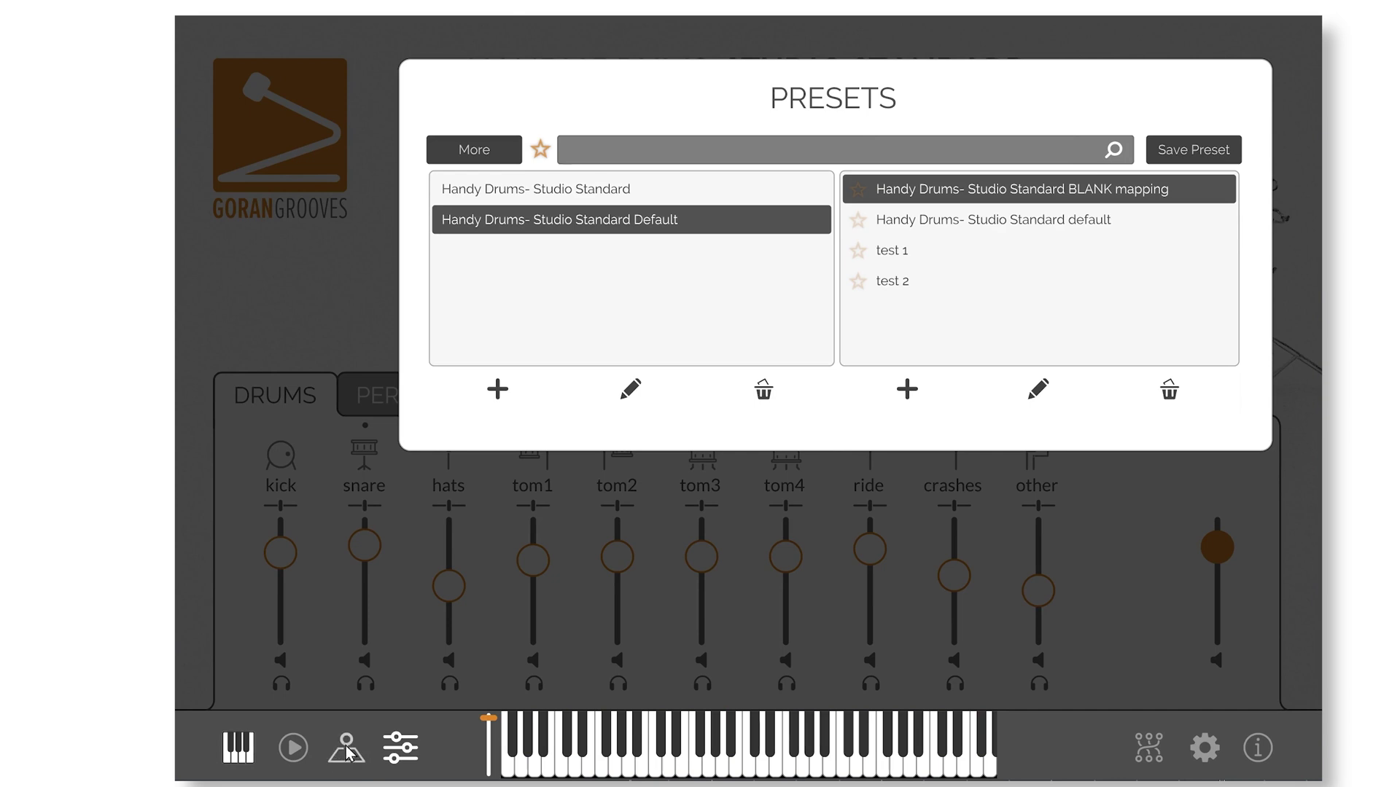
left_click(348, 751)
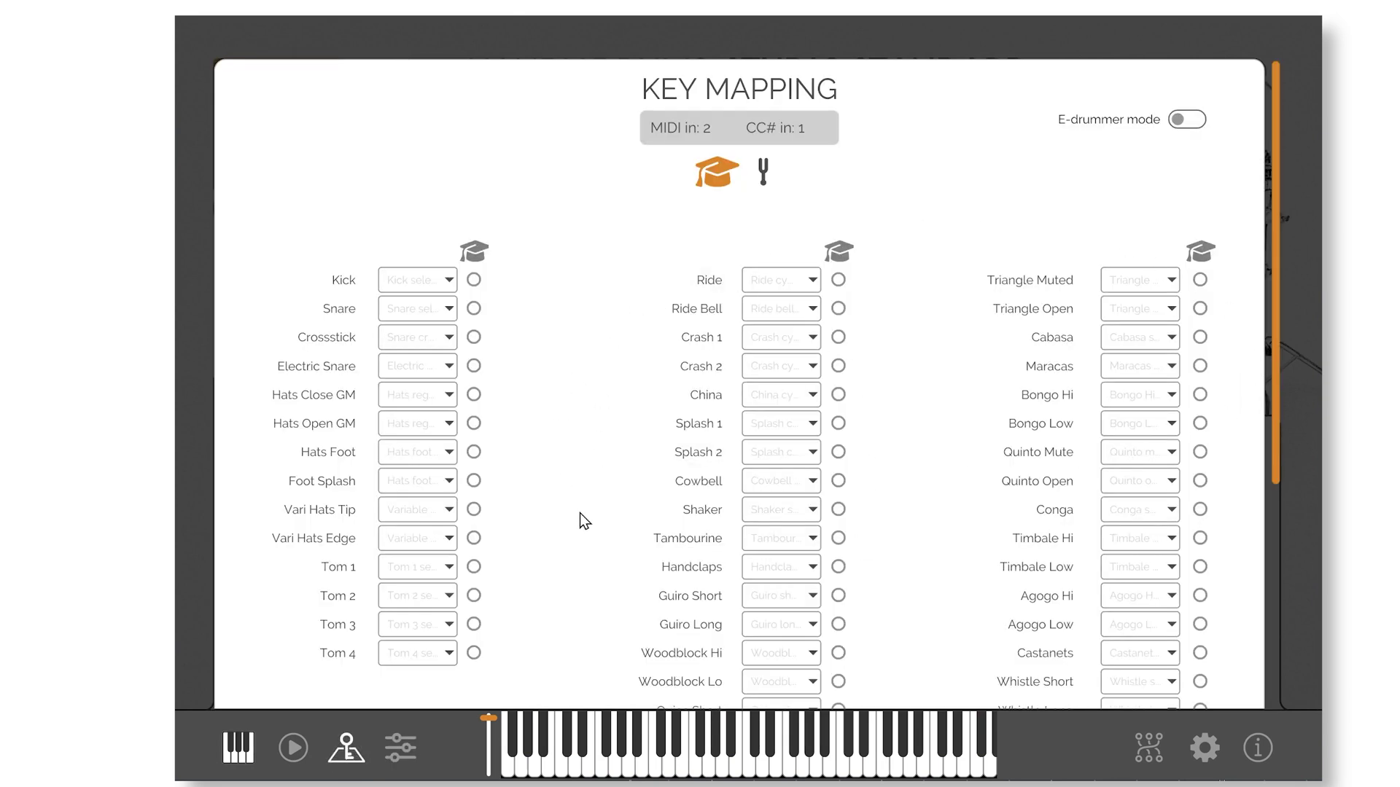
Step: Learn played notes for Kick (C1), Snare (D1) and Crossstick, then reopen the presets list
left_click(478, 278)
left_click(481, 304)
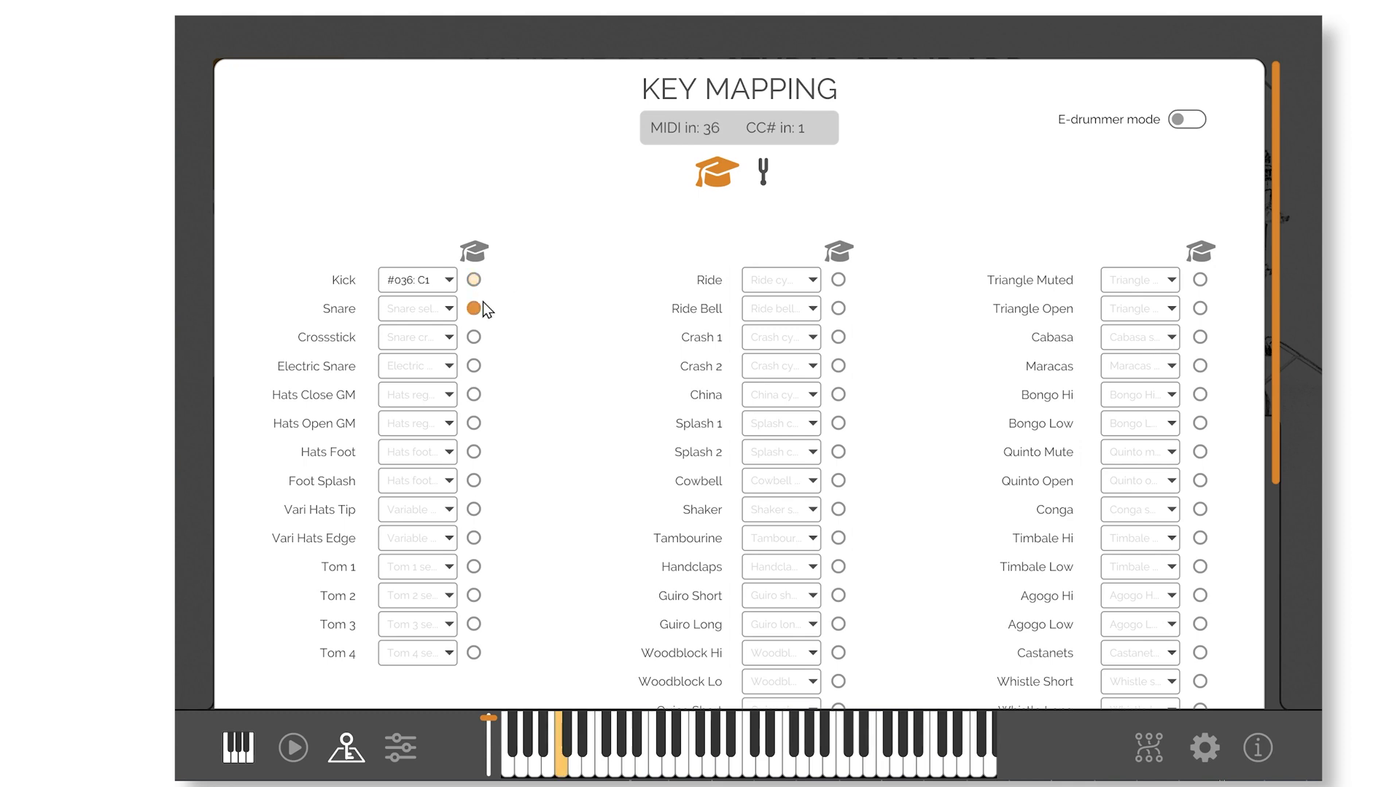
left_click(475, 339)
left_click(400, 747)
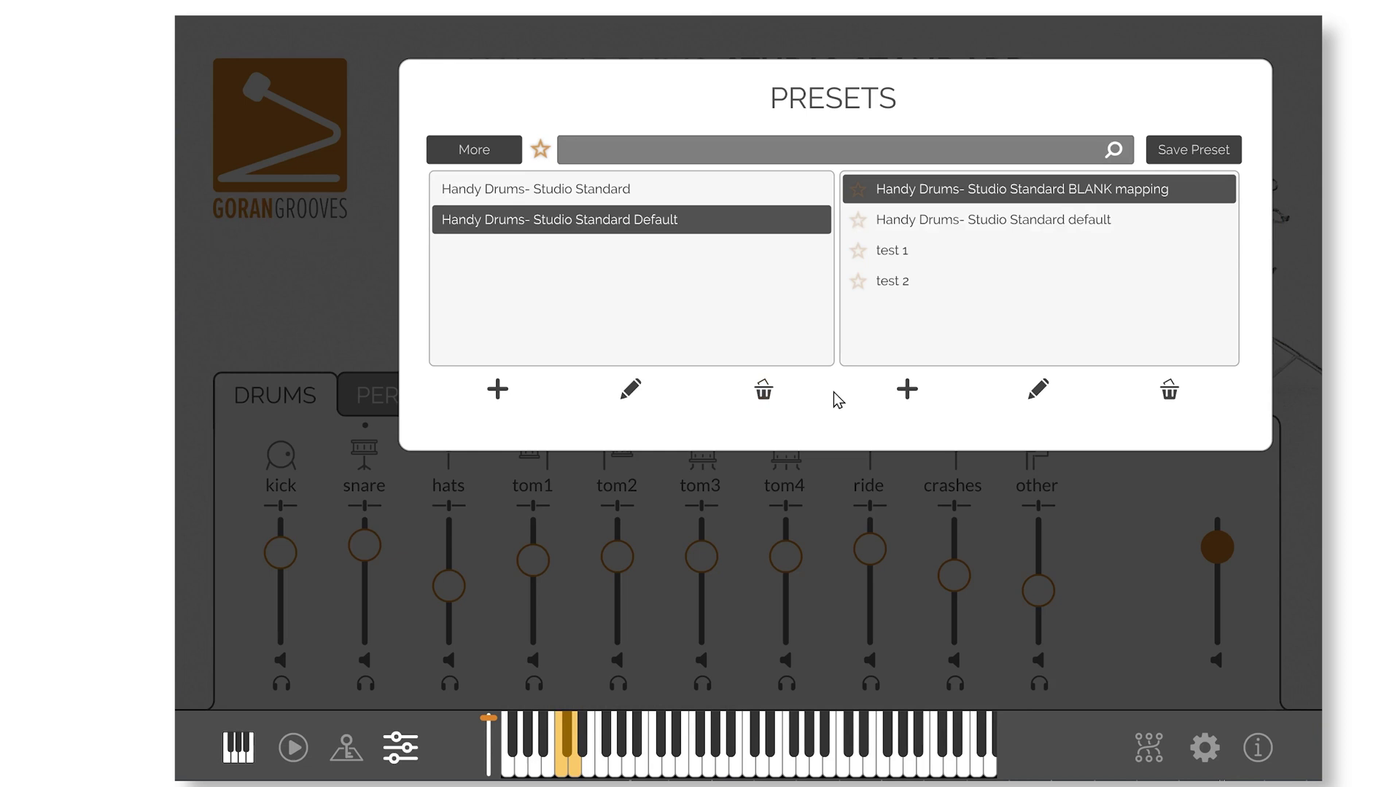
left_click(779, 478)
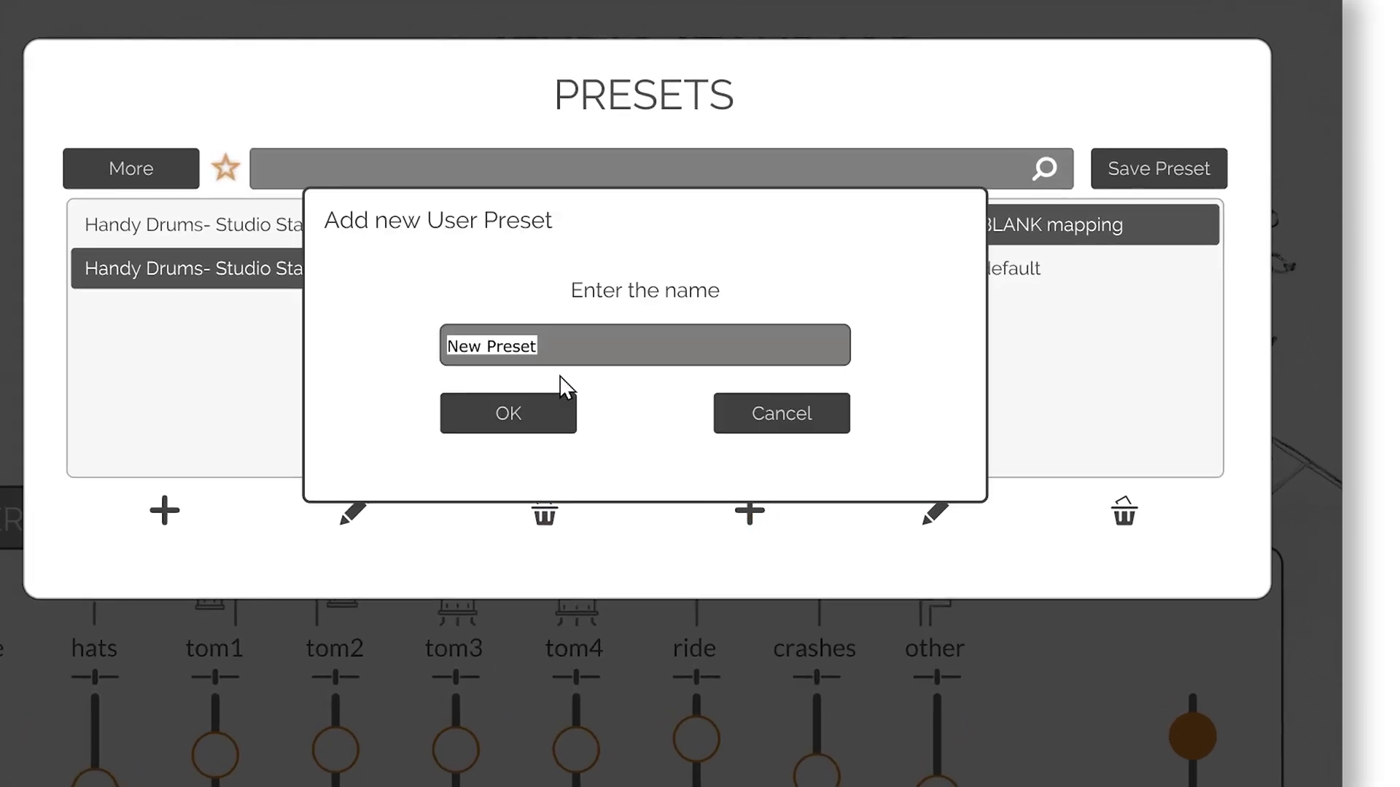
type("test 1")
left_click(546, 426)
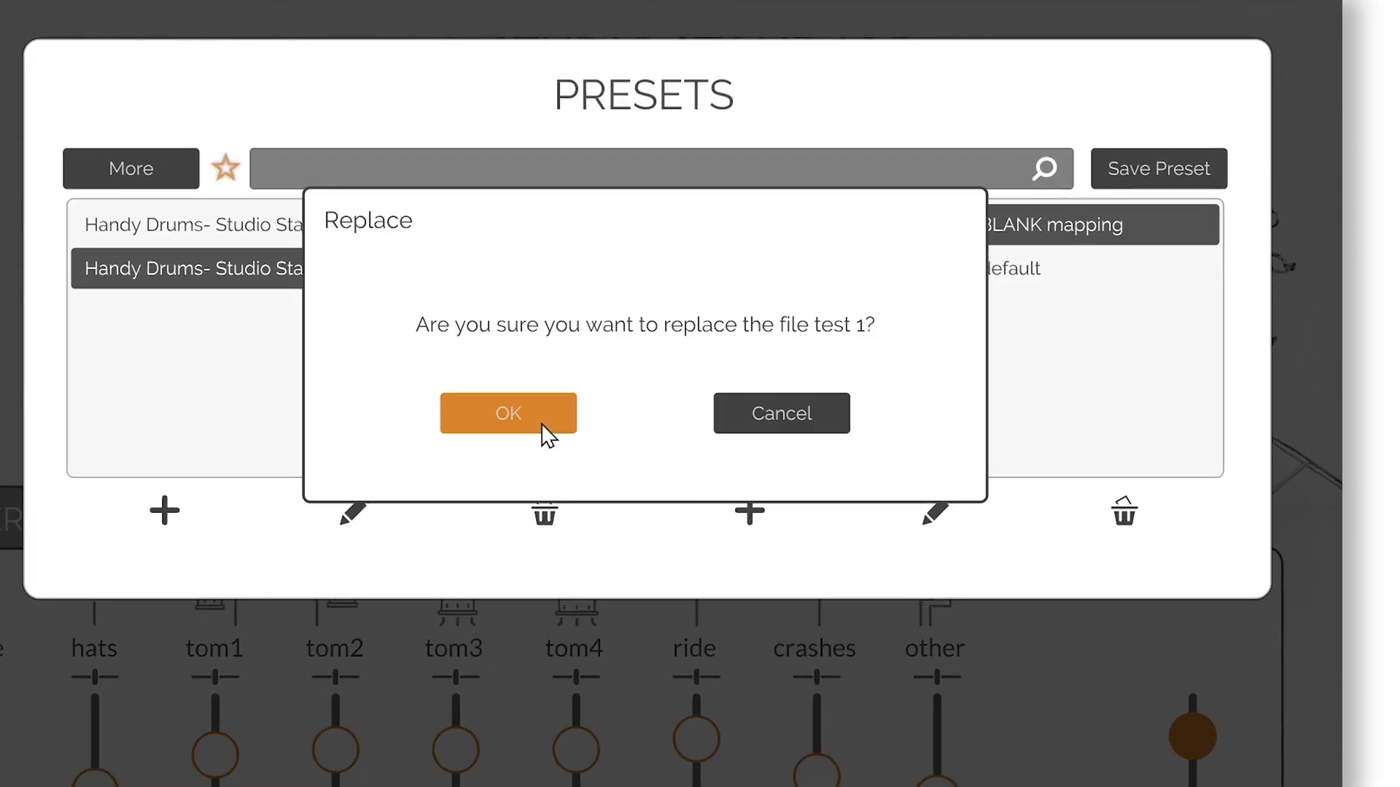
left_click(562, 416)
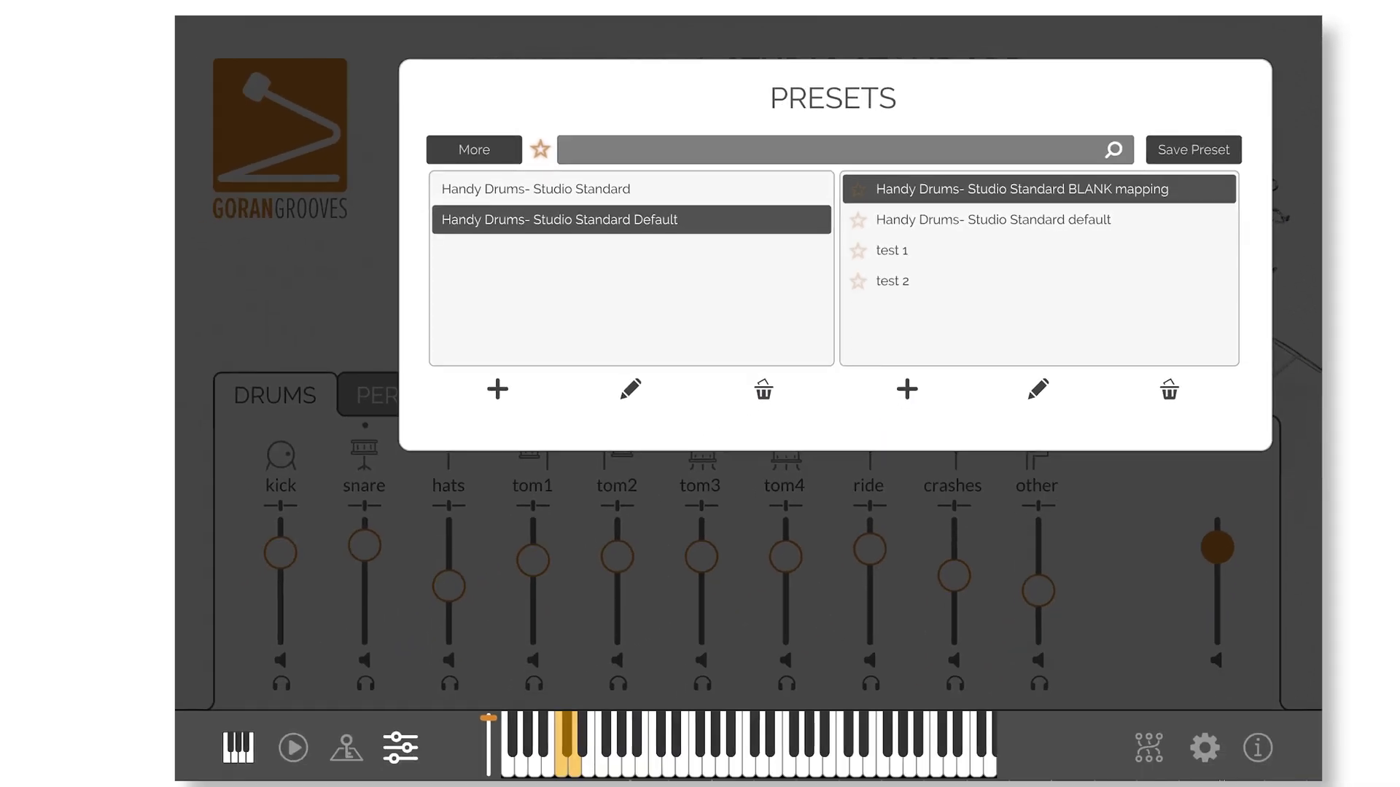
left_click(356, 744)
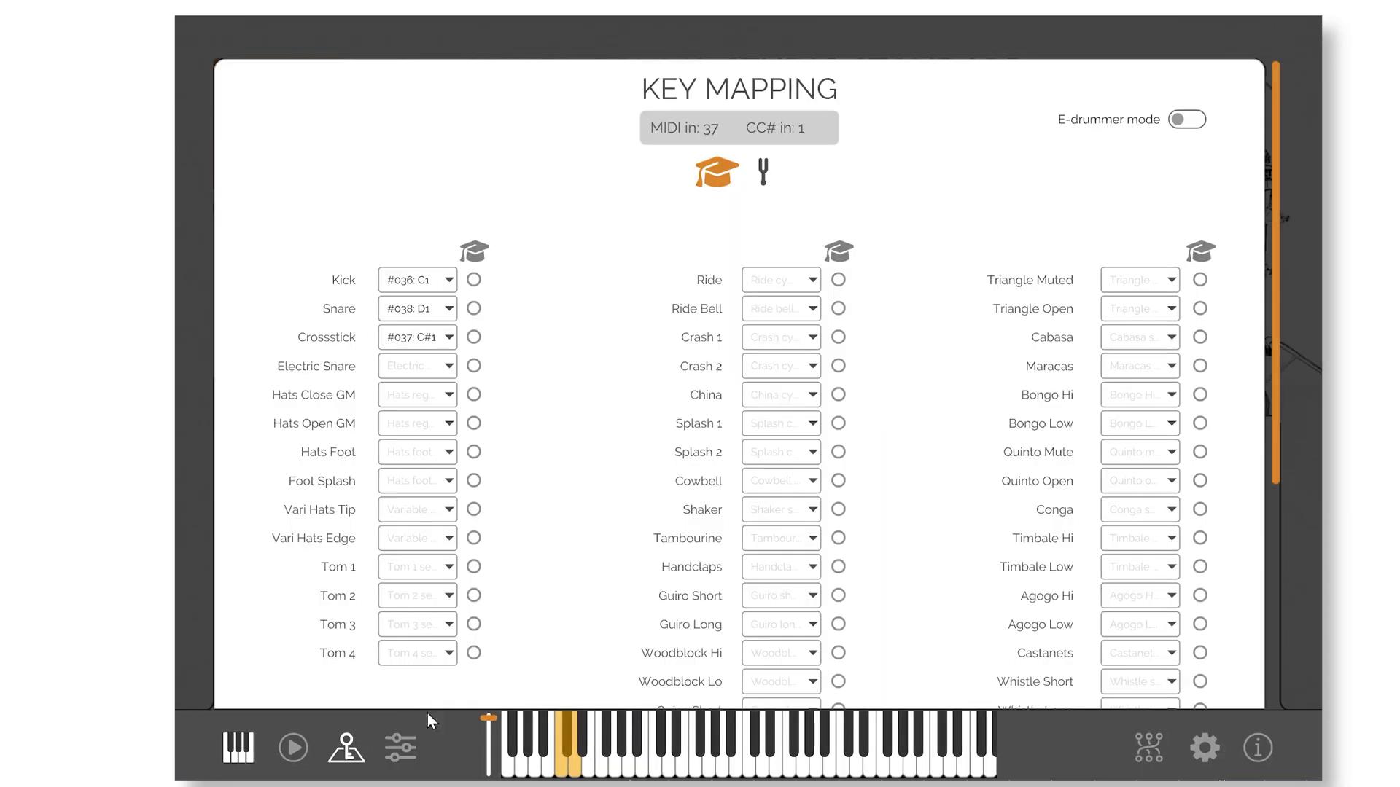
left_click(408, 744)
left_click(977, 220)
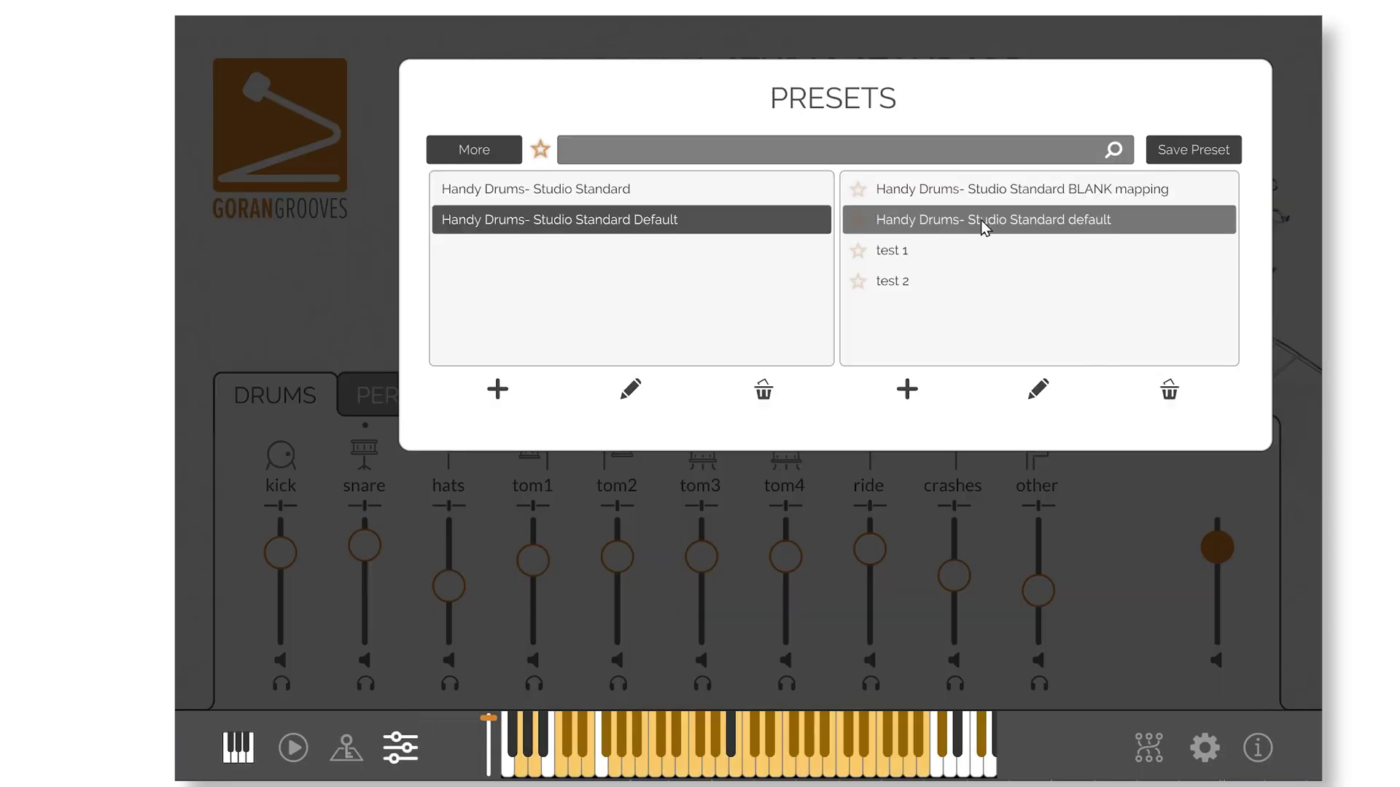
left_click(350, 748)
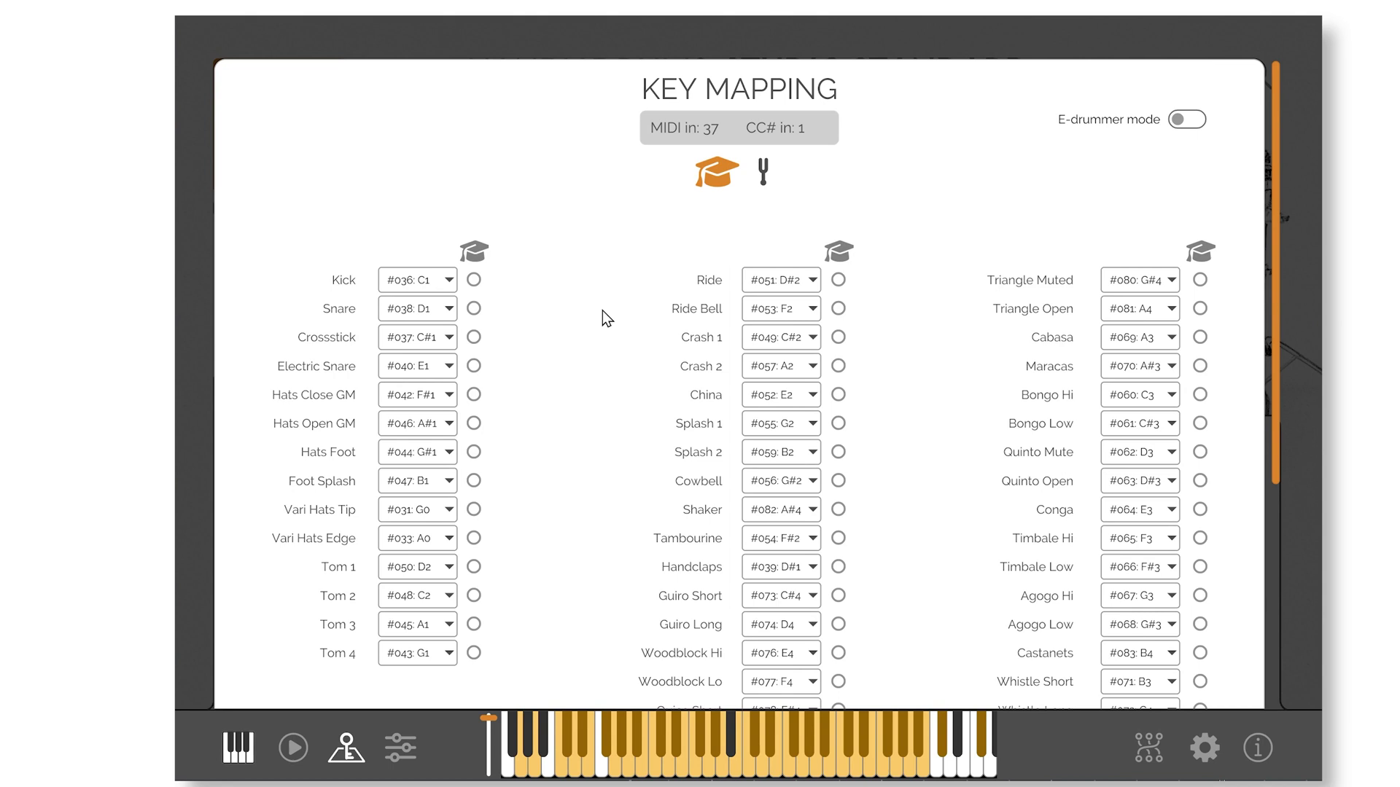
left_click(409, 750)
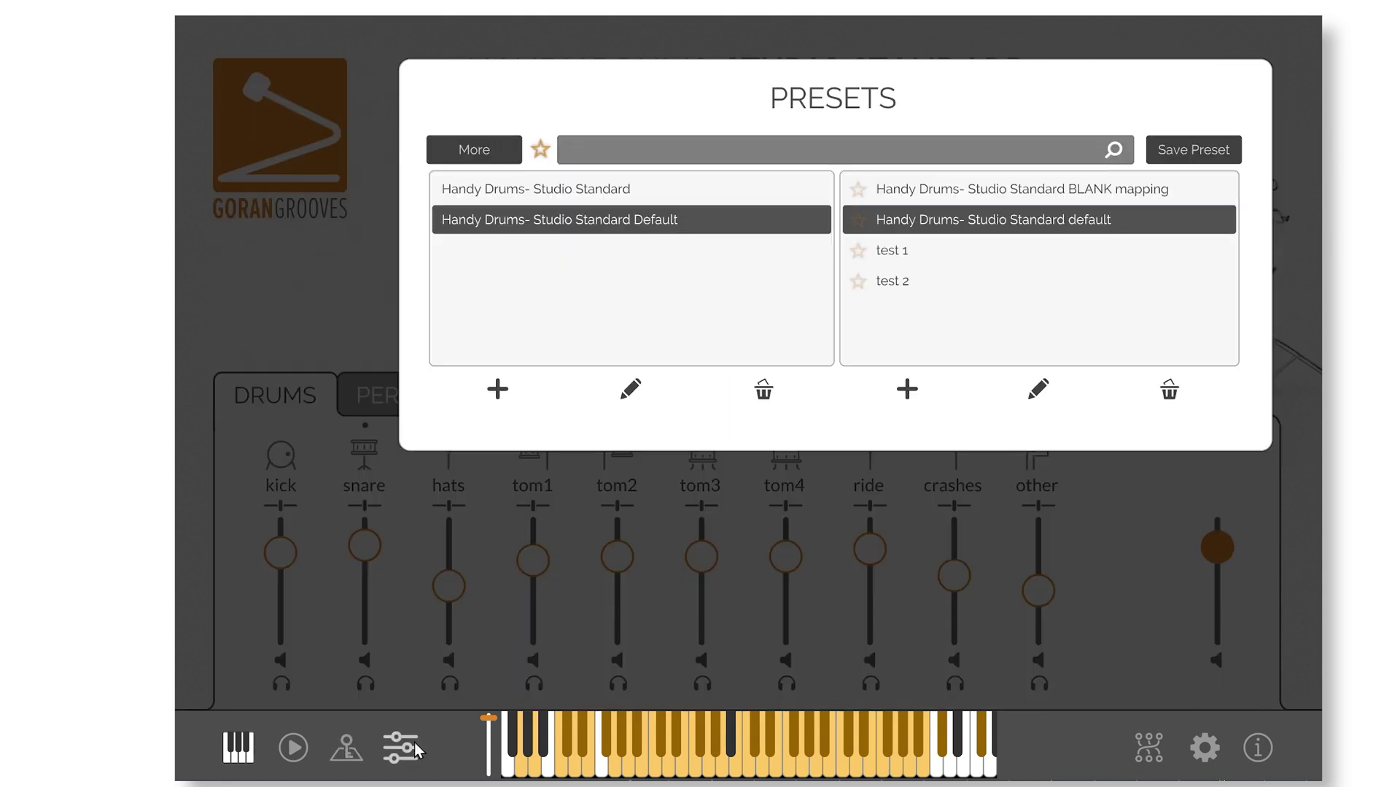
left_click(902, 255)
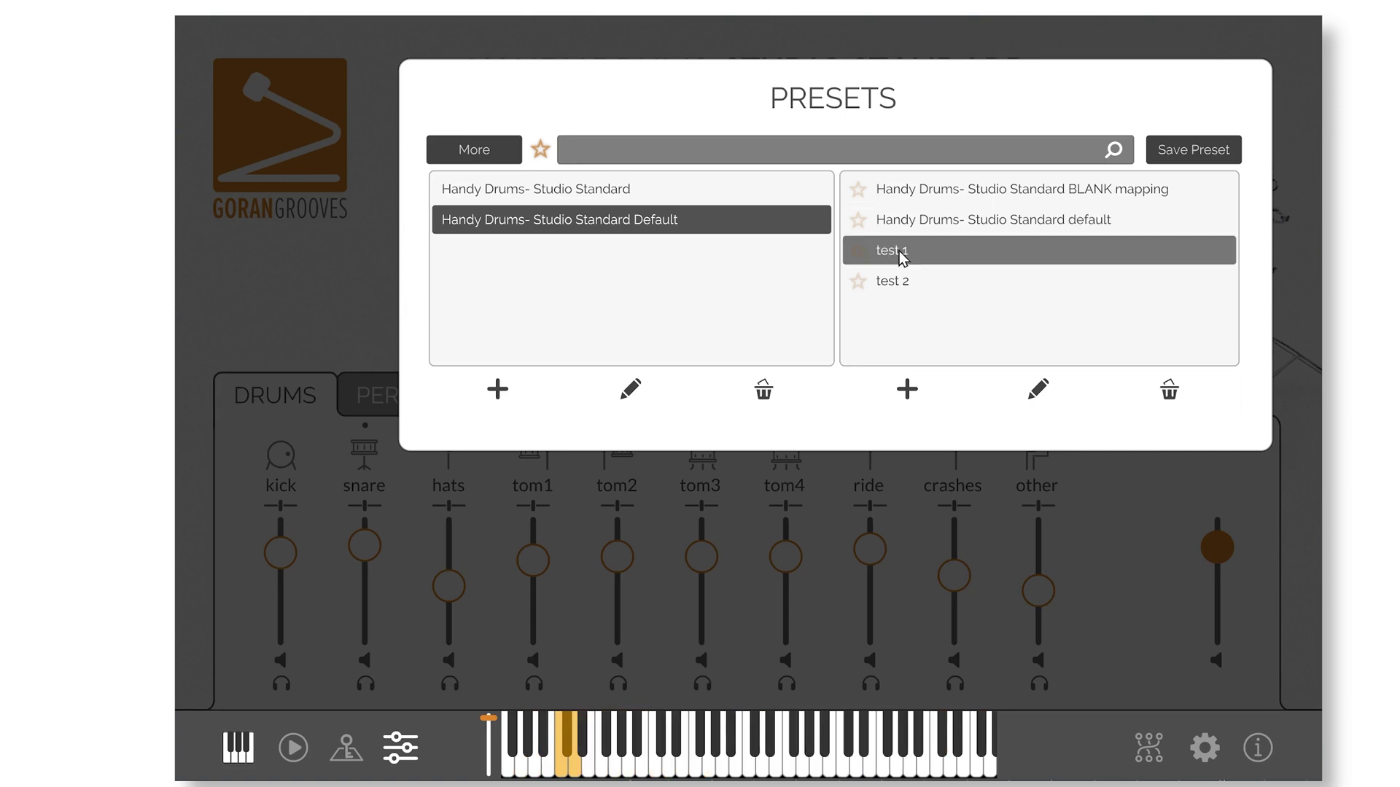
left_click(362, 748)
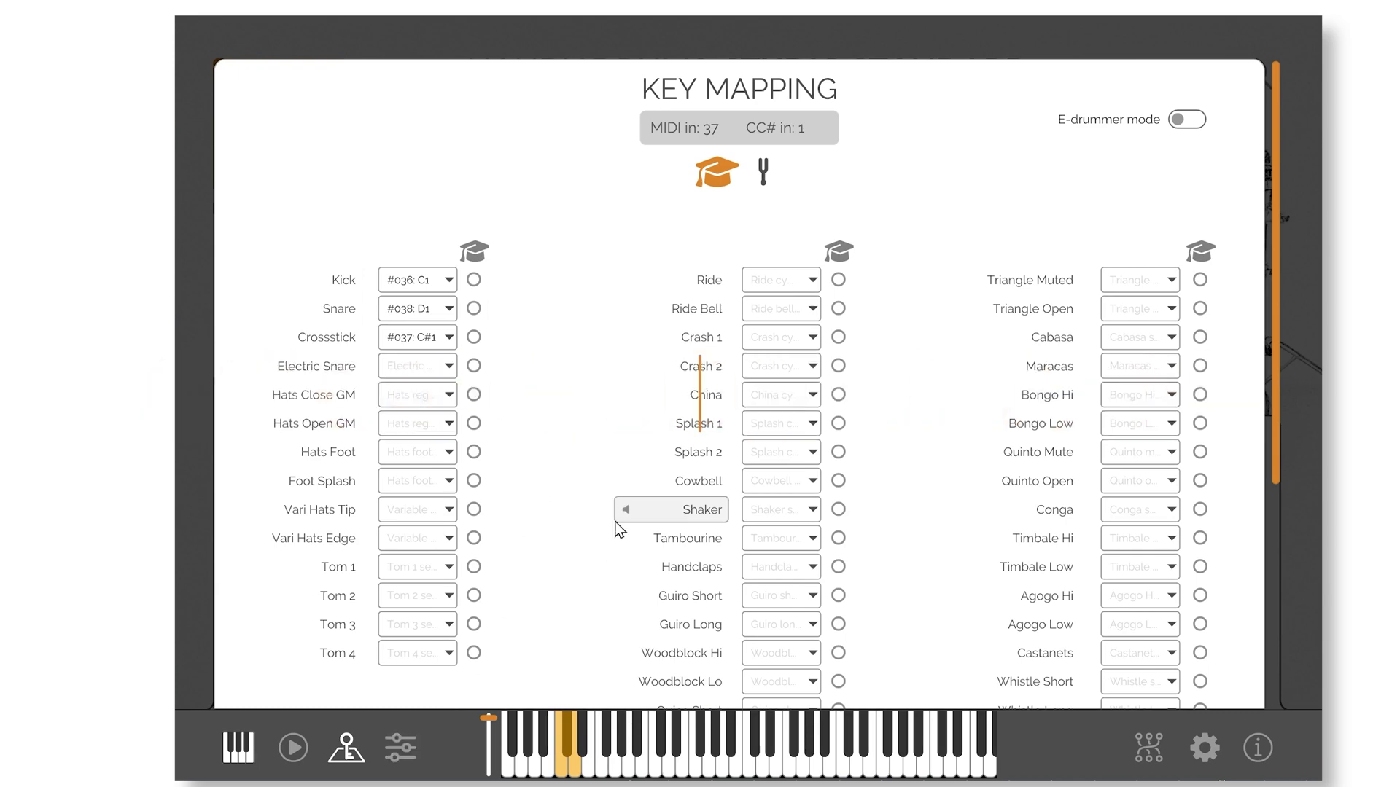
Step: Set two blank-key triggers to Snare and learn their keys, #002: D-2 and #003: D#-2
scroll(618, 540, "down", 5)
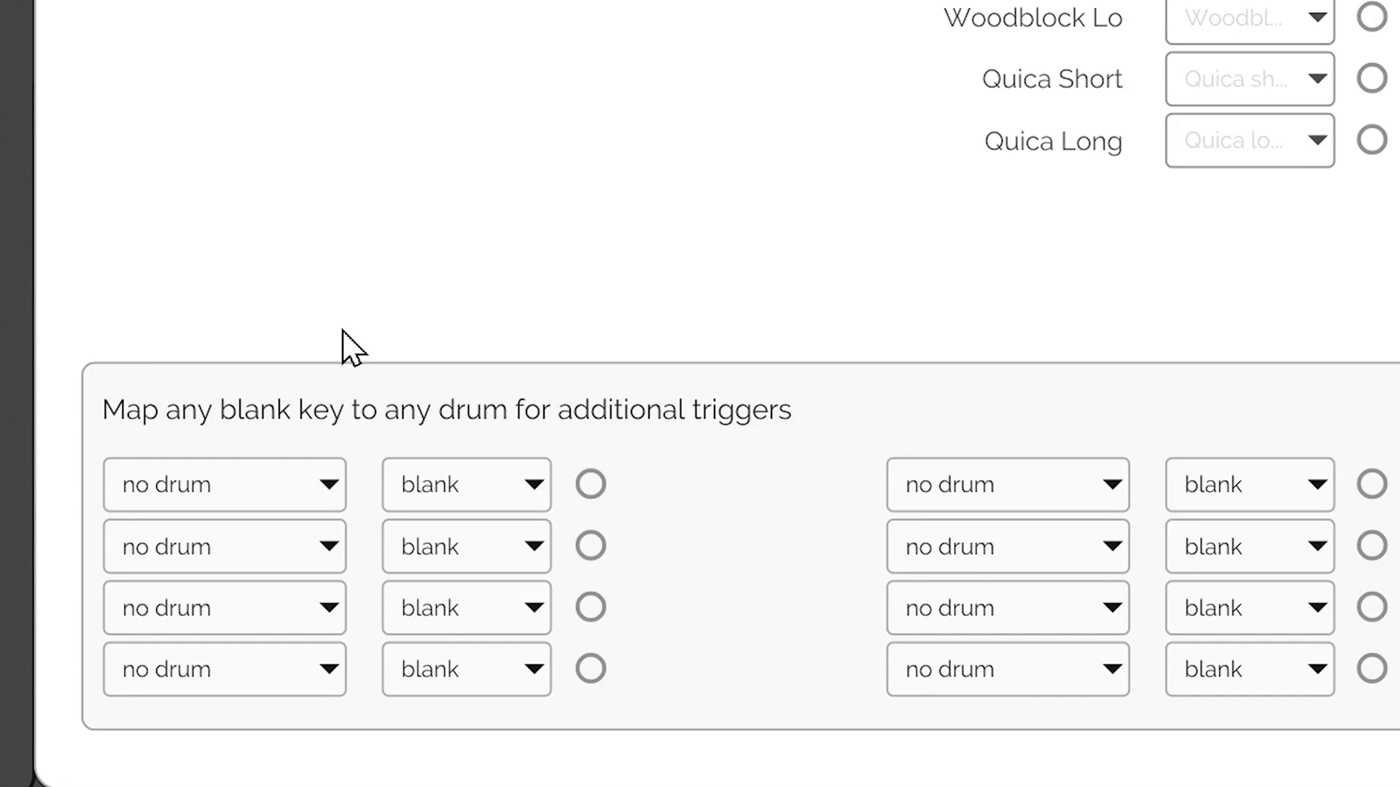
left_click(310, 503)
left_click(271, 547)
left_click(310, 565)
left_click(273, 611)
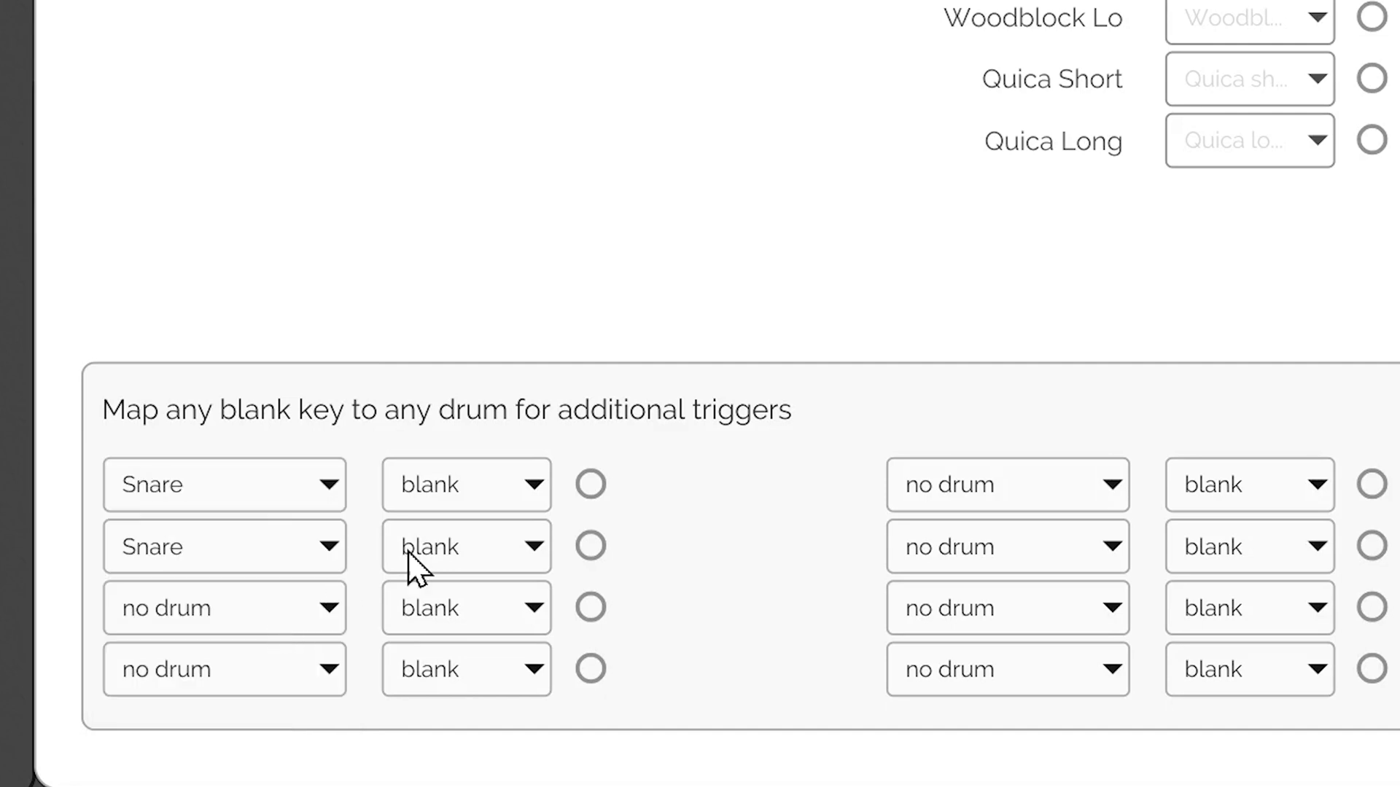
left_click(603, 483)
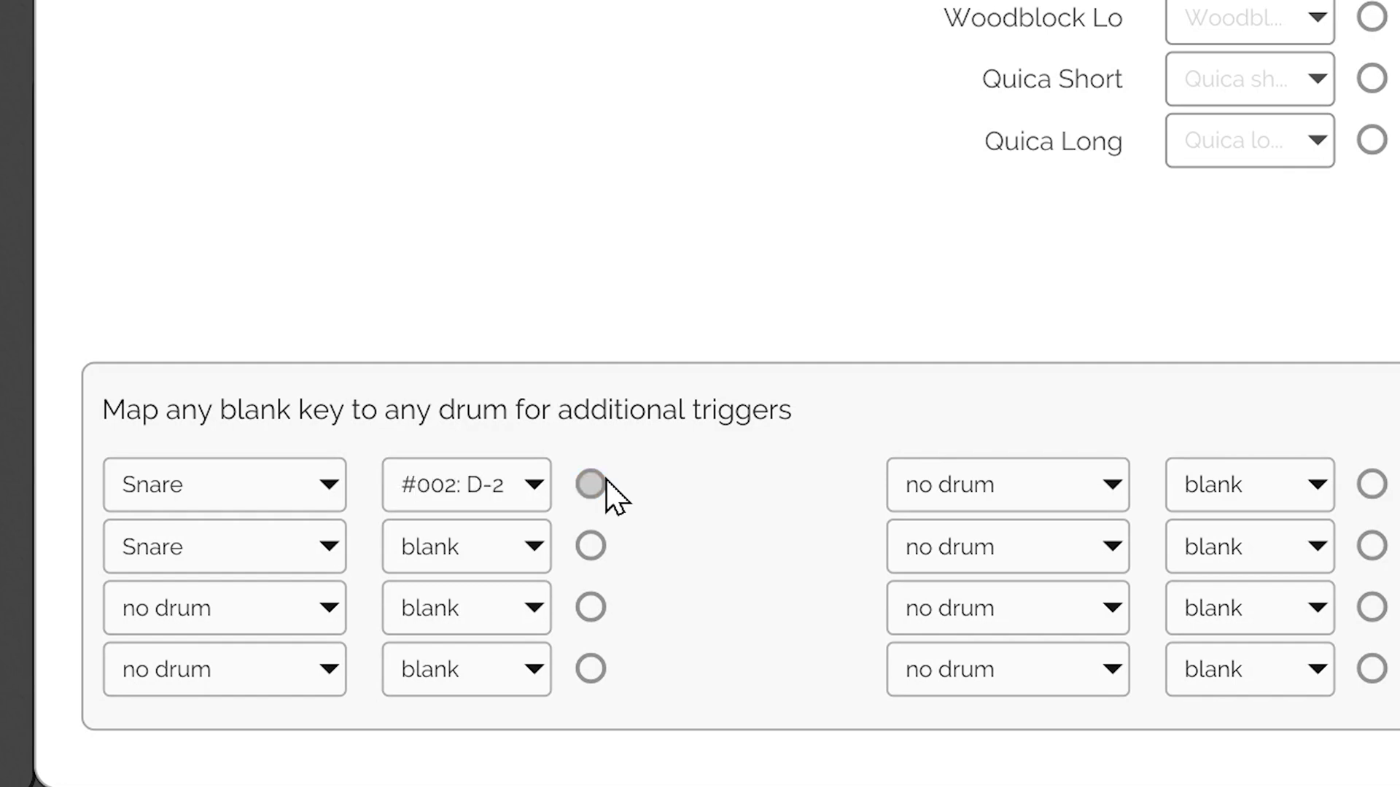
left_click(591, 547)
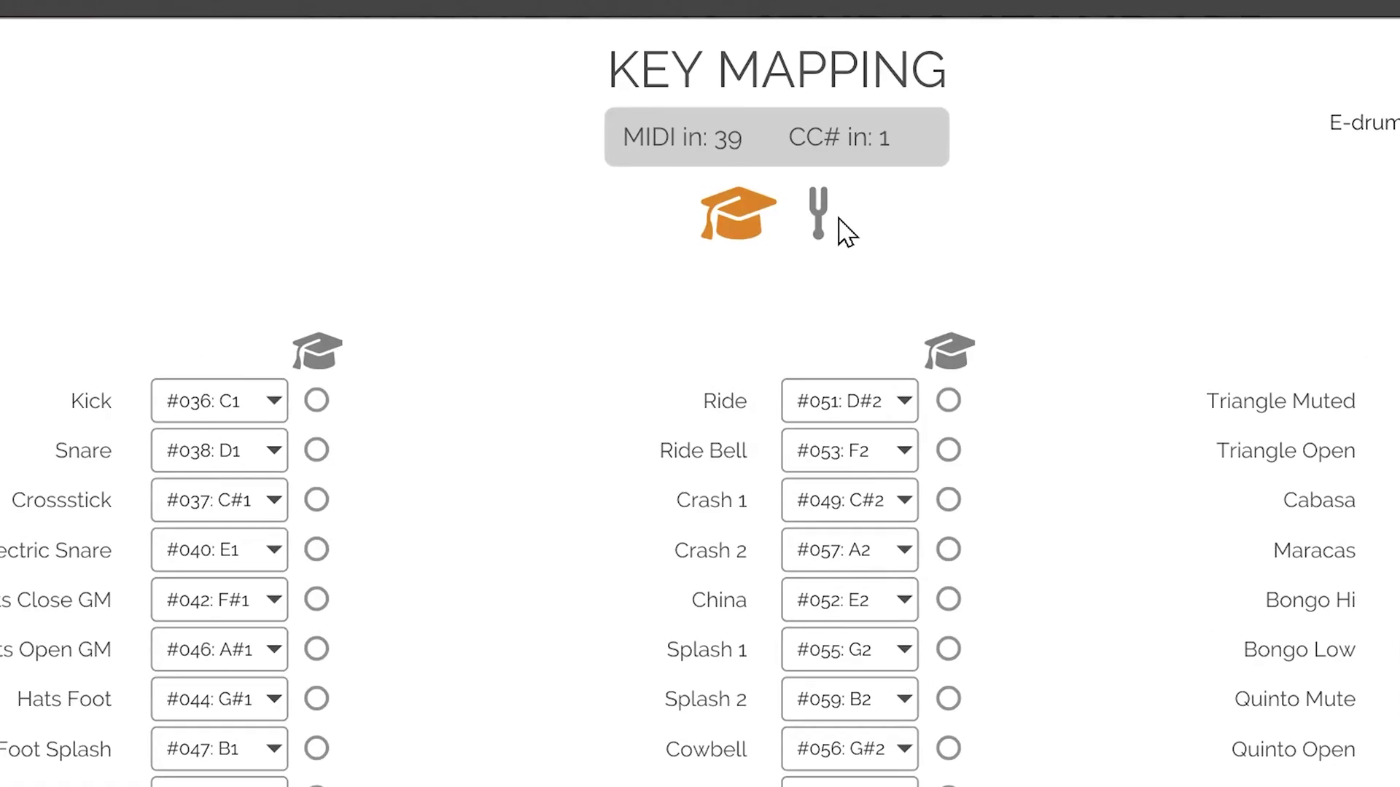
Step: Switch from Key Mapping to the Pitch Tuning page with a tuning knob per drum
left_click(827, 233)
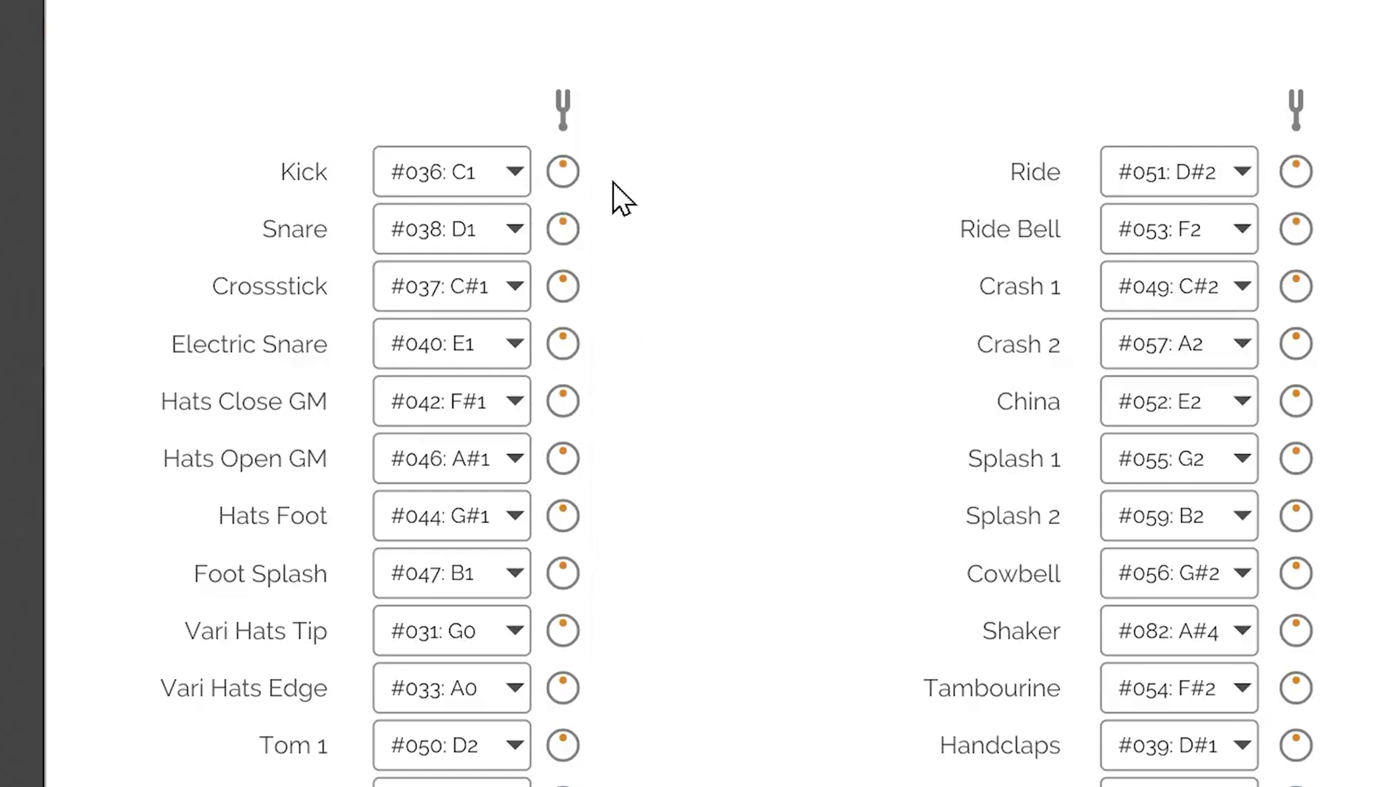
left_click_drag(572, 173, 598, 69)
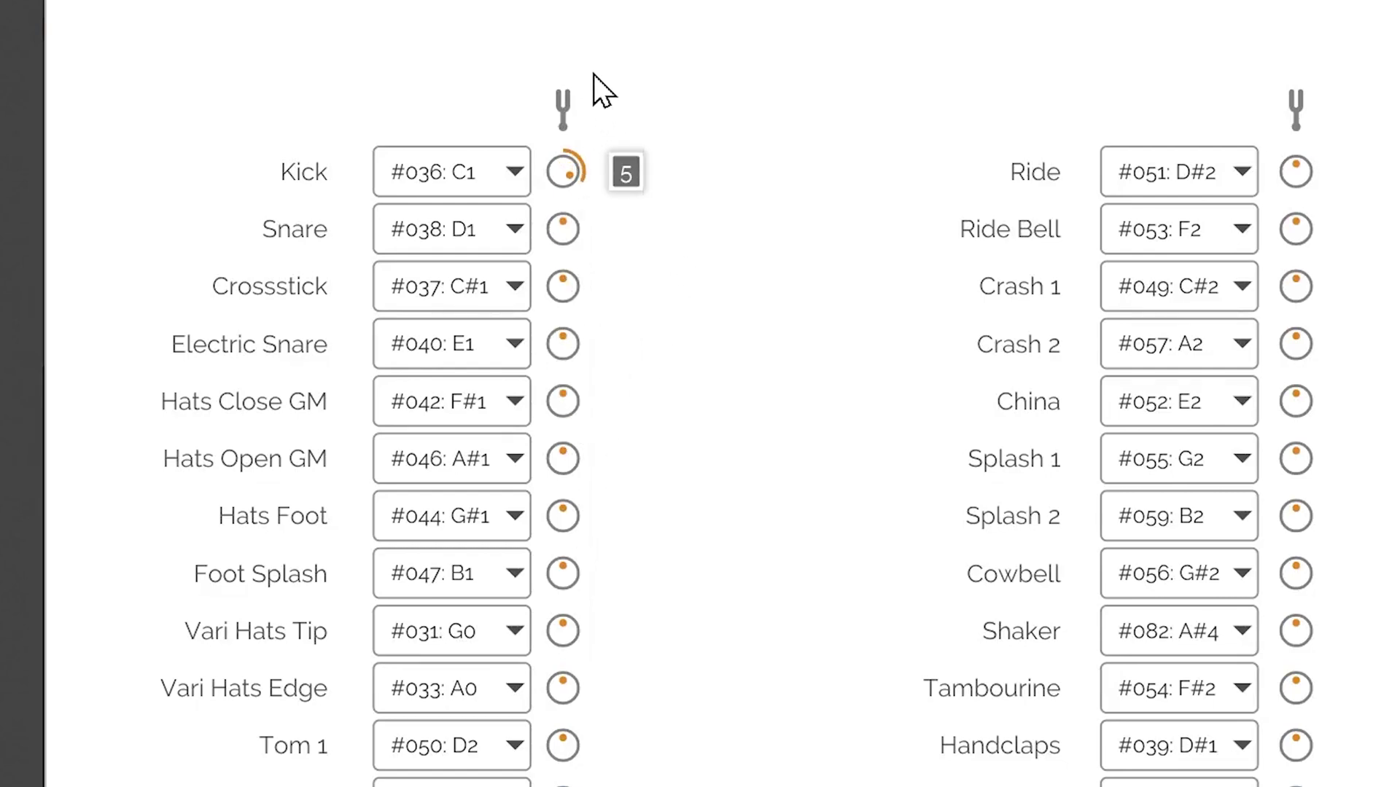
left_click_drag(571, 189, 553, 296)
left_click_drag(584, 204, 571, 272)
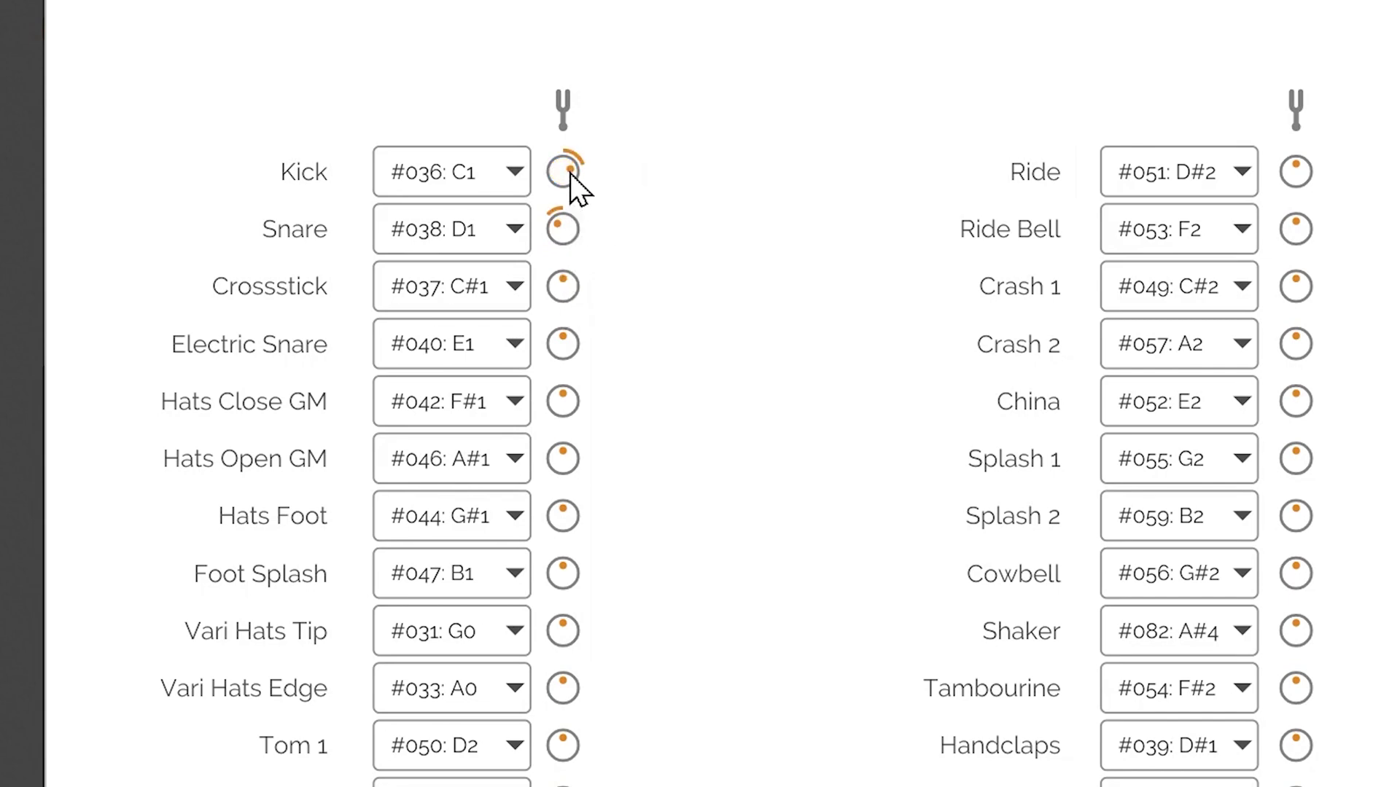
mouse_move(556, 235)
left_click_drag(565, 304, 576, 244)
mouse_move(562, 343)
left_mouse_down()
mouse_move(571, 437)
mouse_move(628, 376)
mouse_move(568, 335)
left_mouse_up()
double_click(569, 351)
double_click(572, 285)
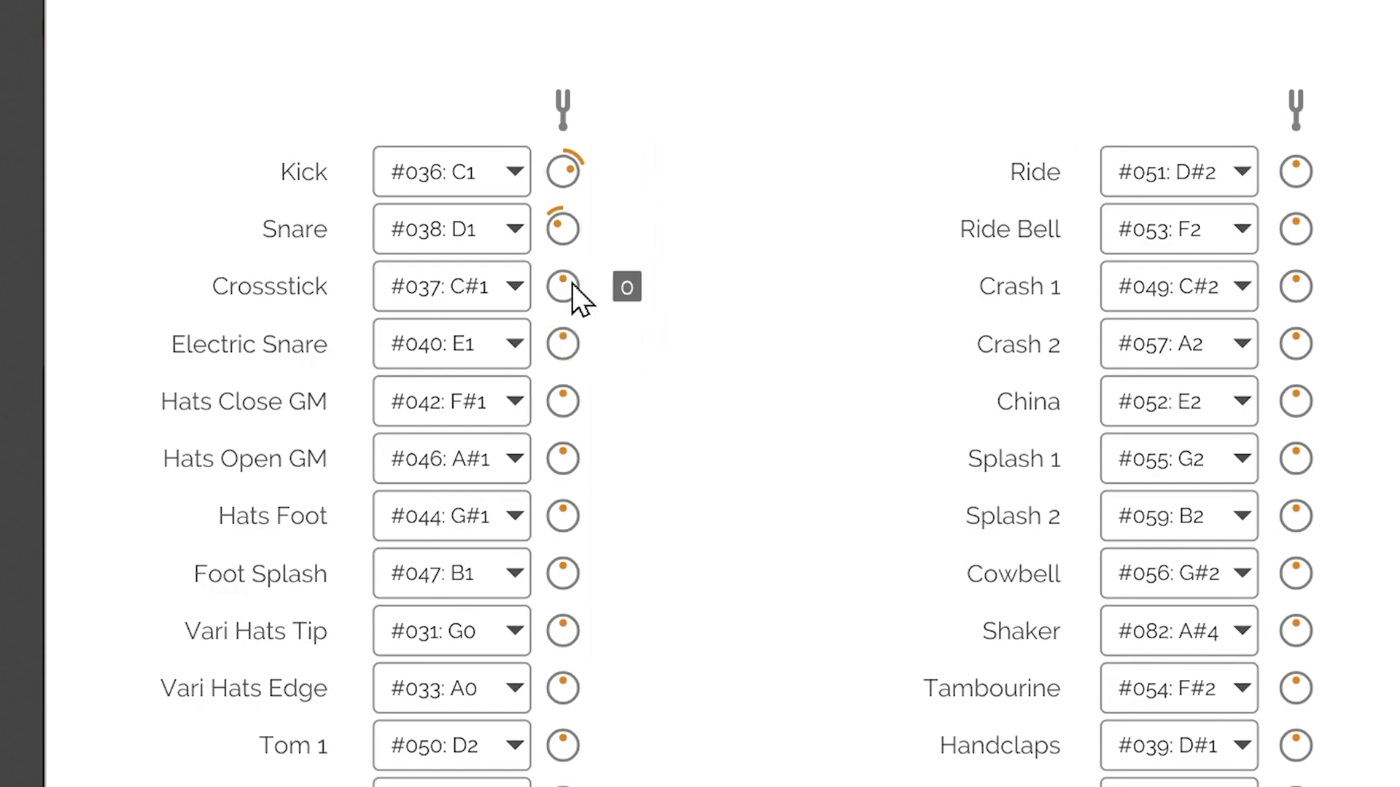
double_click(565, 220)
double_click(566, 162)
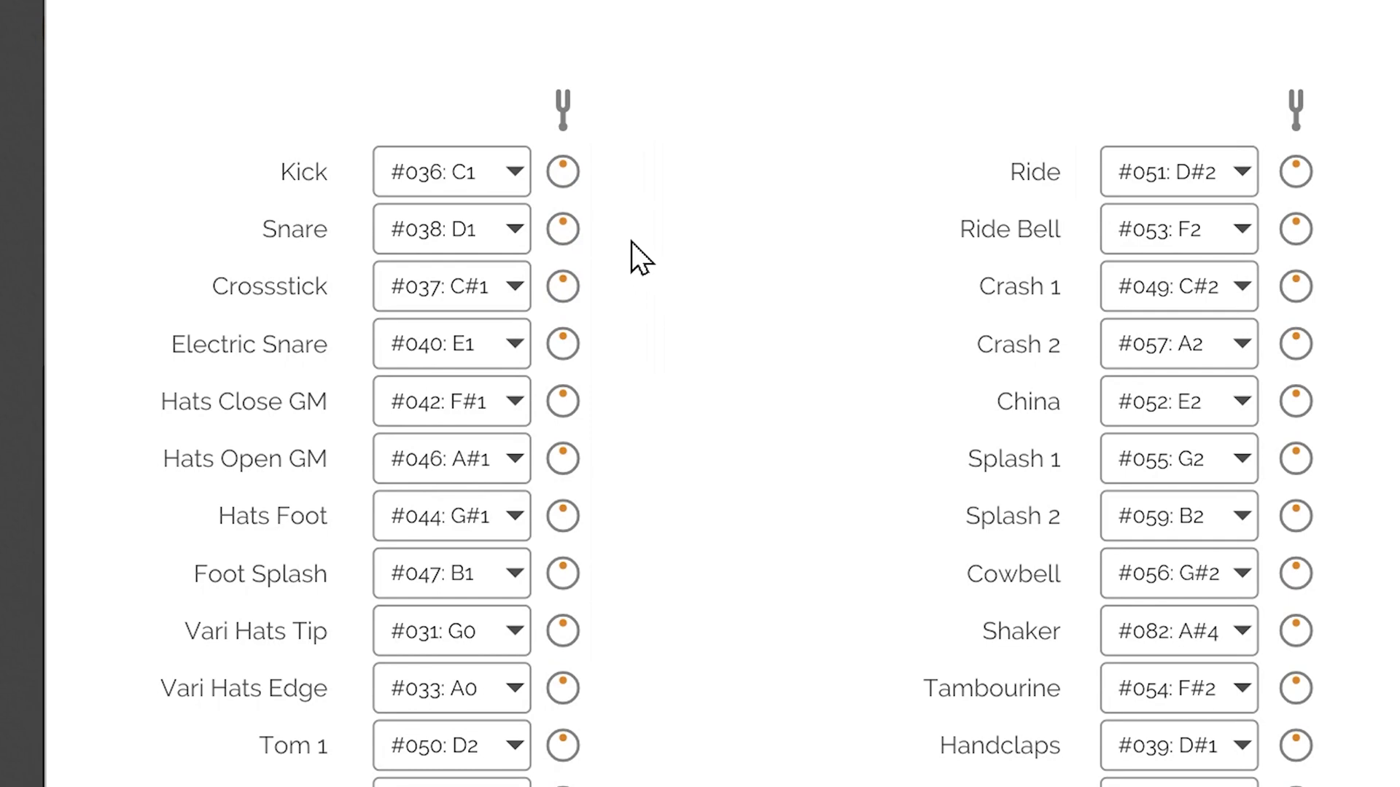
Step: Use Learn MIDI CC on the Snare pitch knob to link it to CC#1
right_click(563, 229)
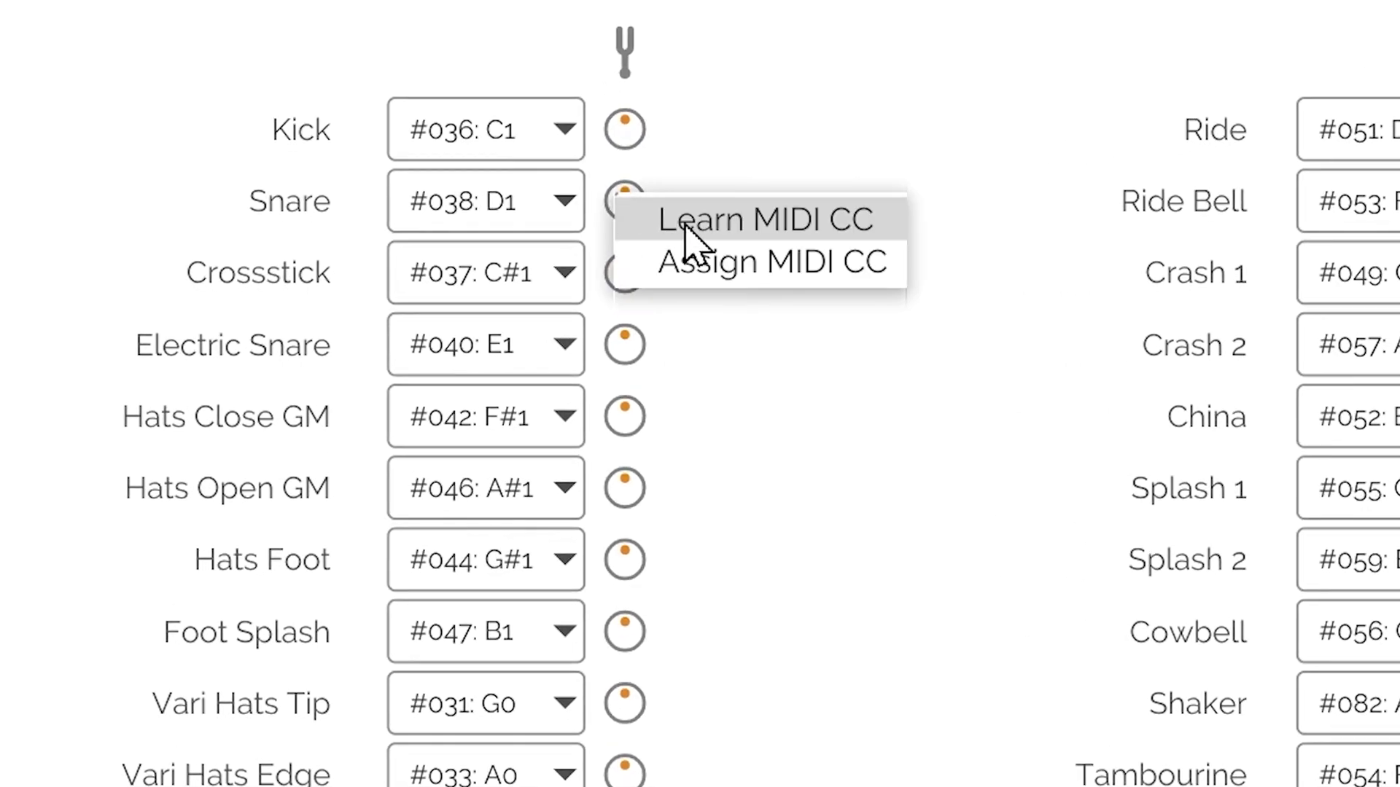
left_click(691, 226)
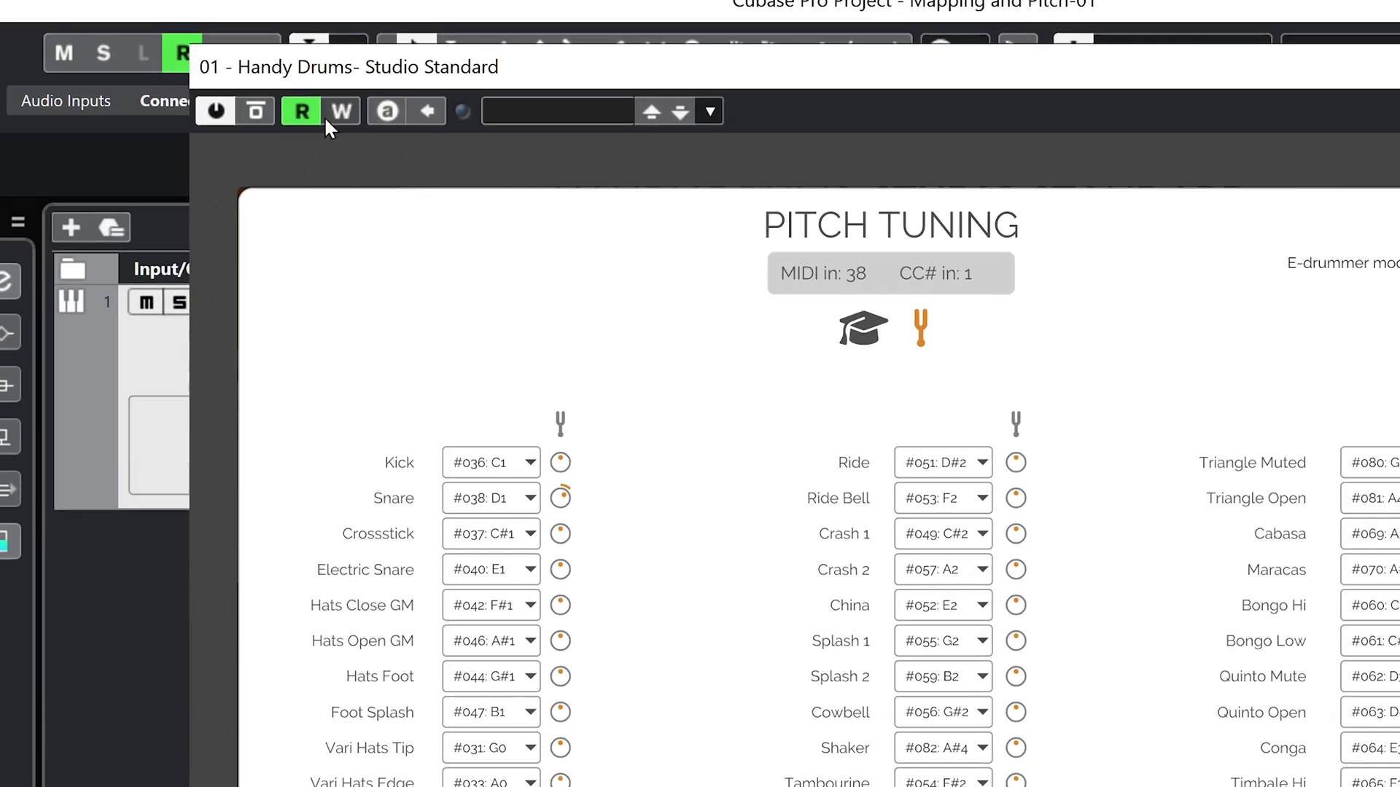
Step: Enable automation write on the plugin and draw a rising CC1 curve under the D1 snare notes
left_click(365, 61)
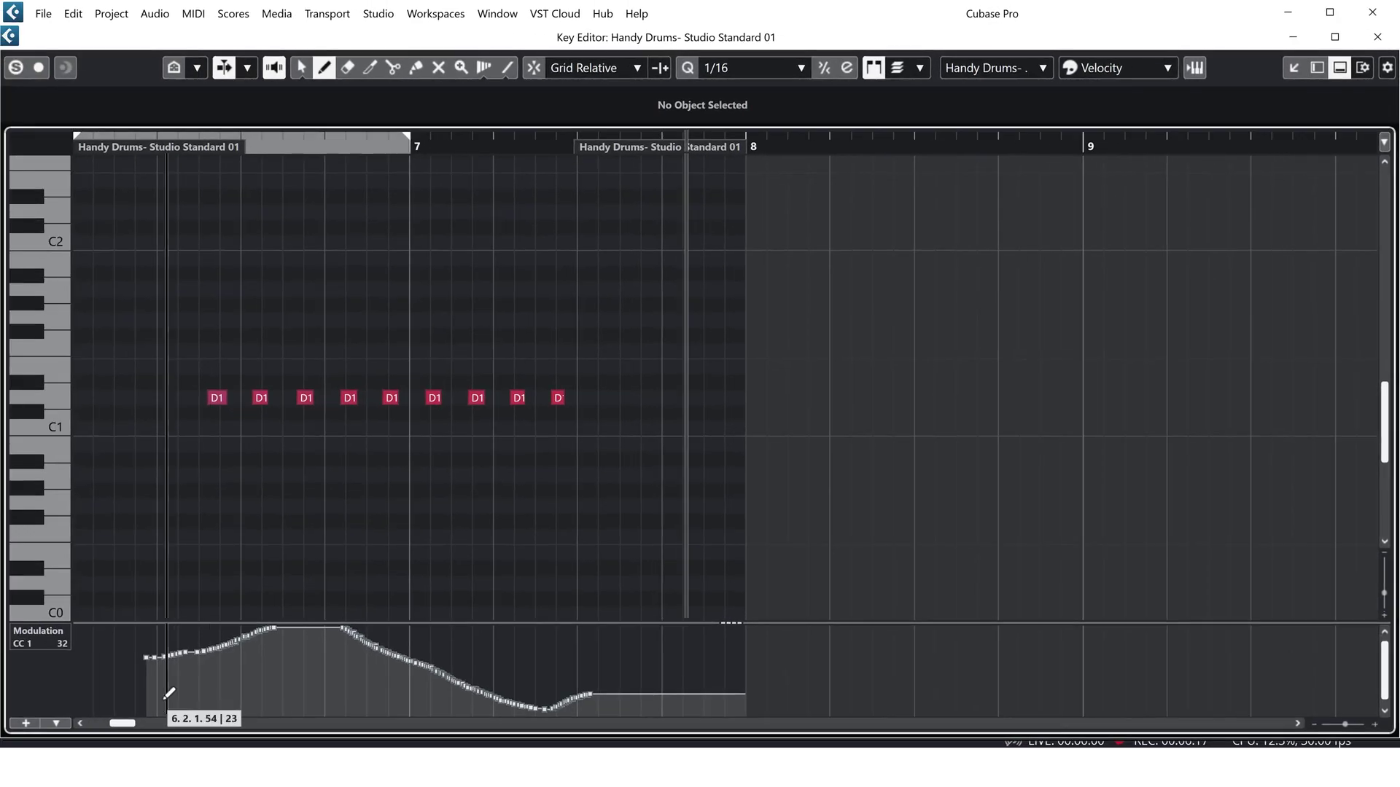
mouse_move(164, 667)
left_mouse_down()
mouse_move(233, 649)
mouse_move(703, 616)
left_mouse_up()
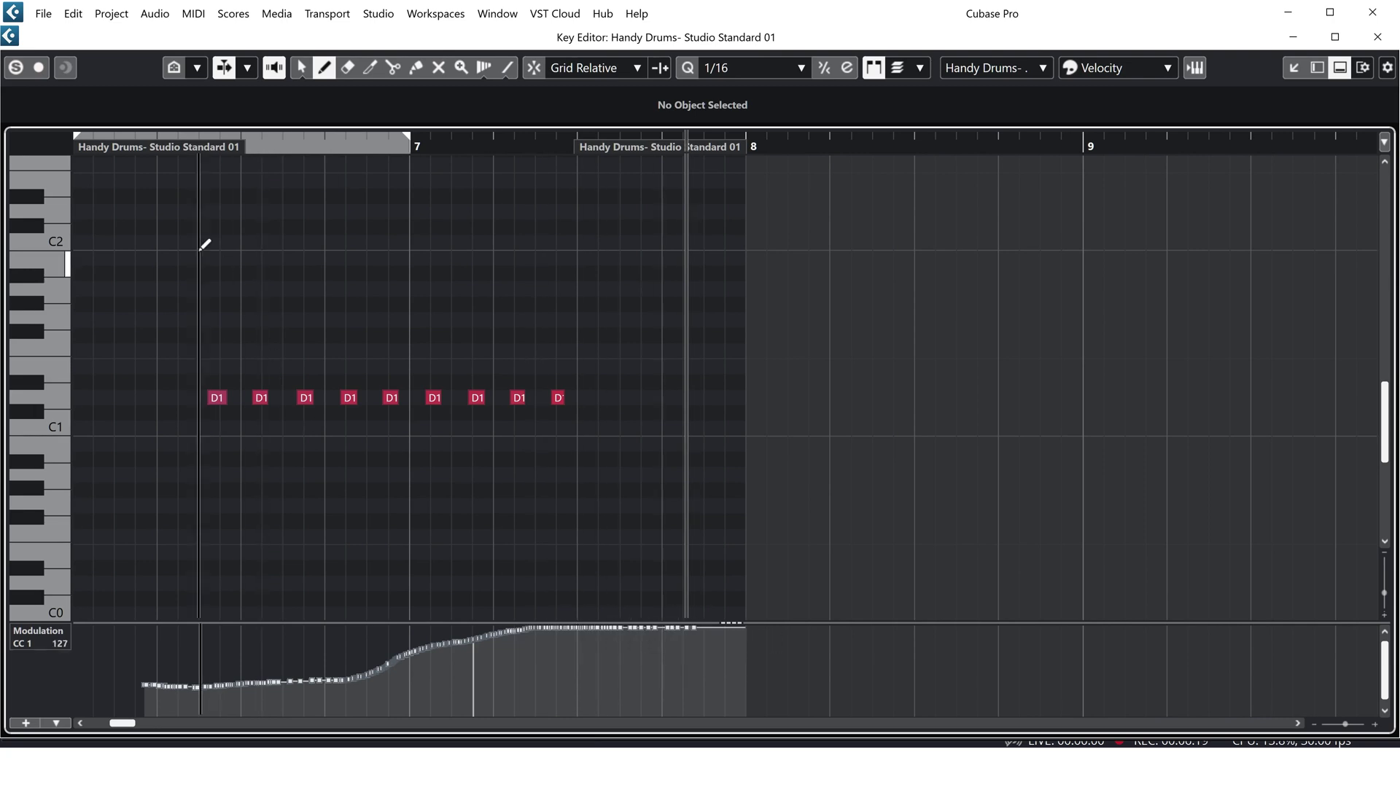
left_click(165, 196)
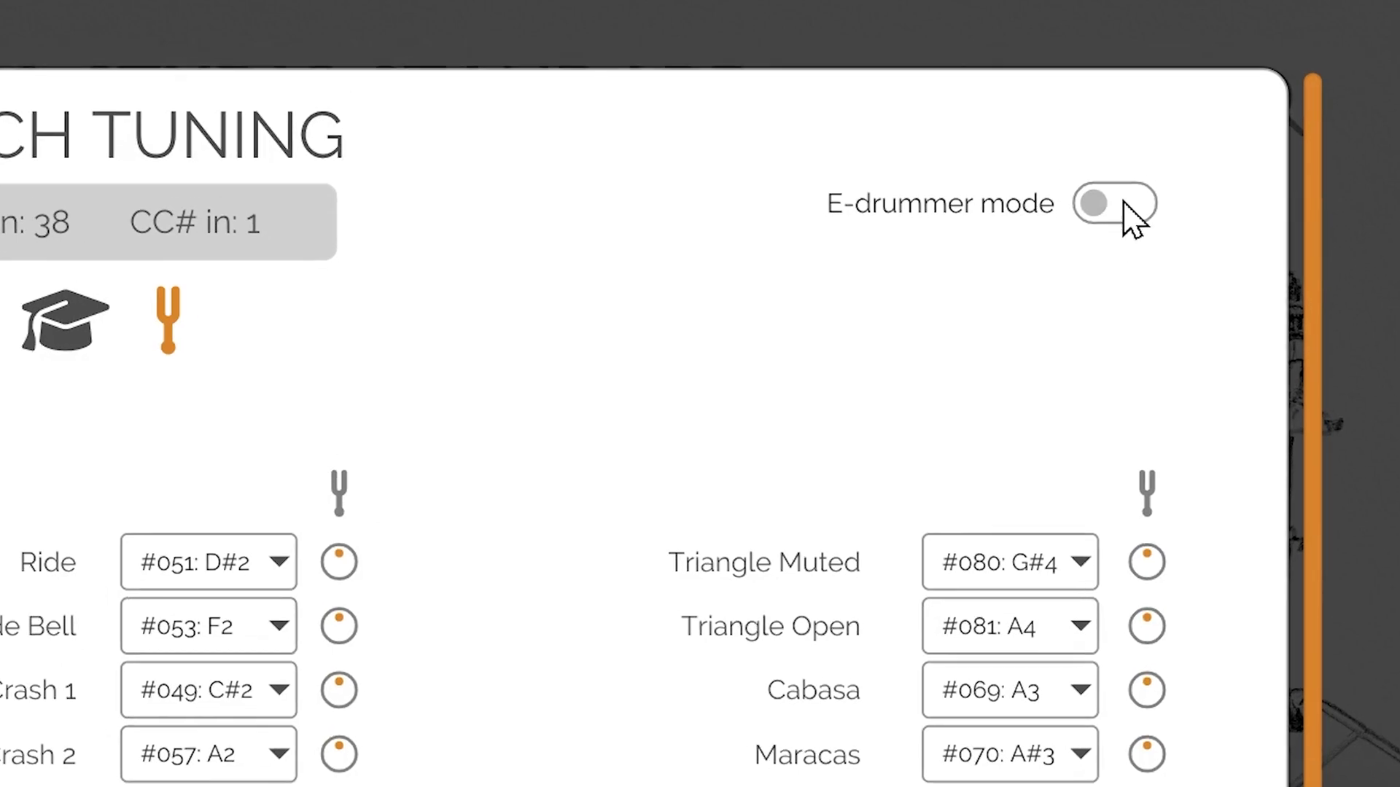
Step: Turn on E-drummer mode and audition the new Sn Rimshot sound on E1
left_click(1126, 264)
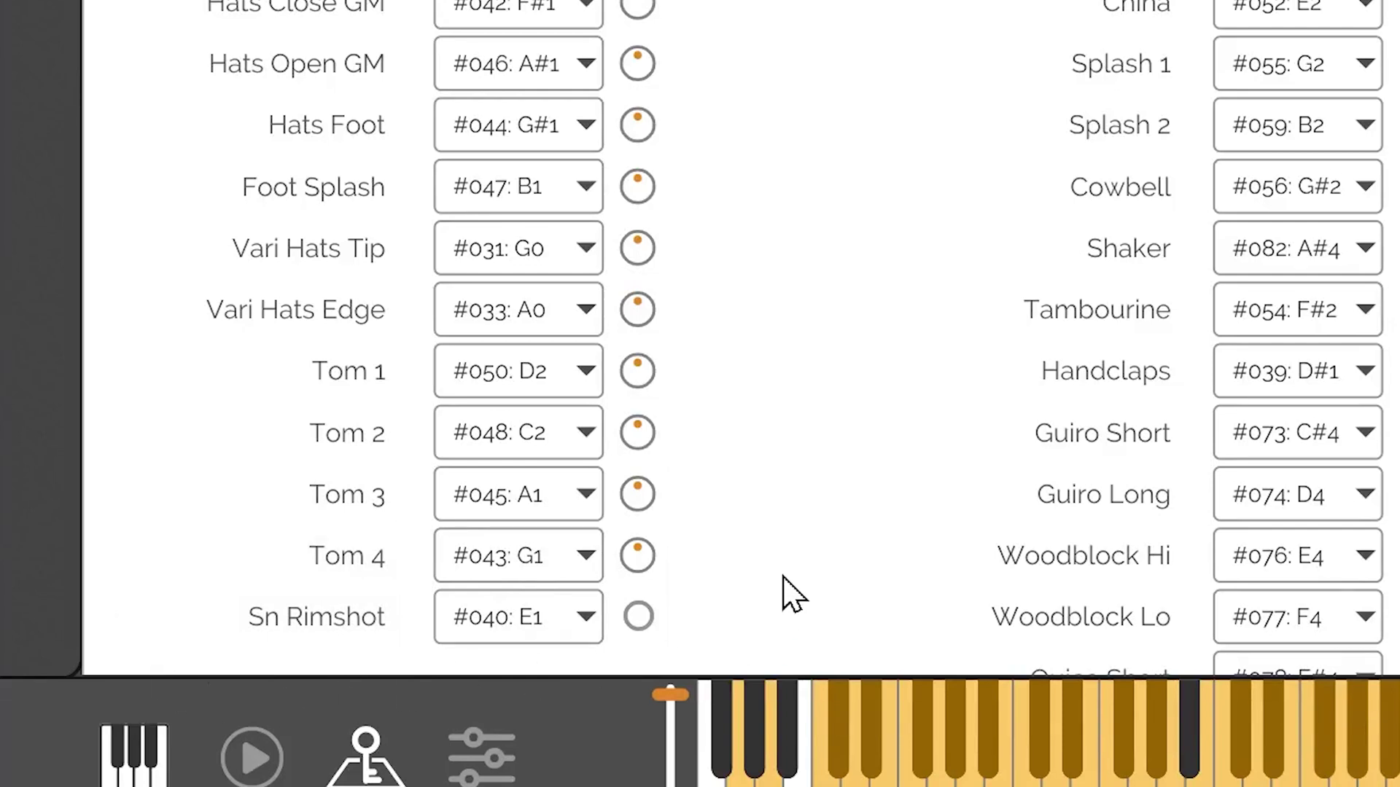
left_click(288, 638)
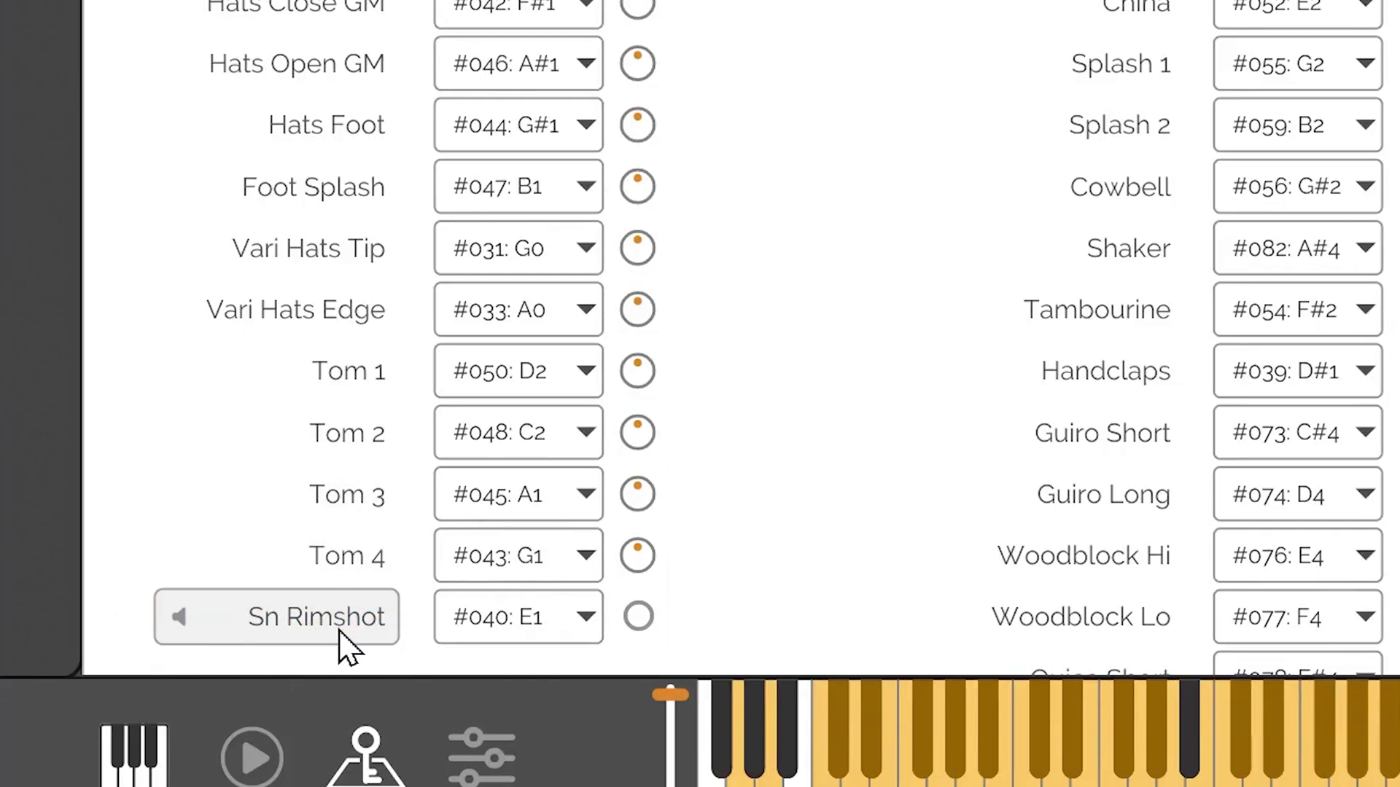
left_click(368, 630)
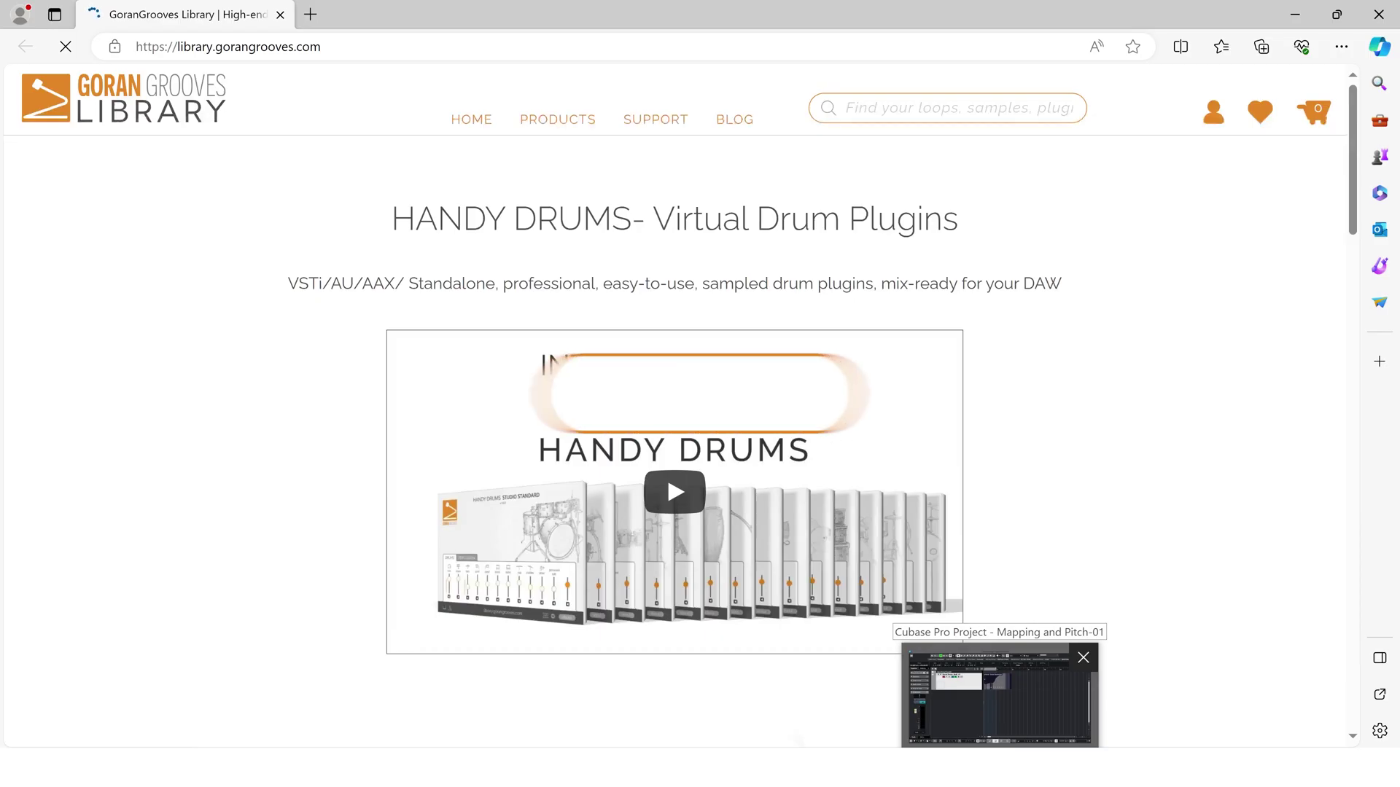
Step: Scroll the Handy Drums library page past the product grid and back up to the press reviews
scroll(948, 342, "down", 15)
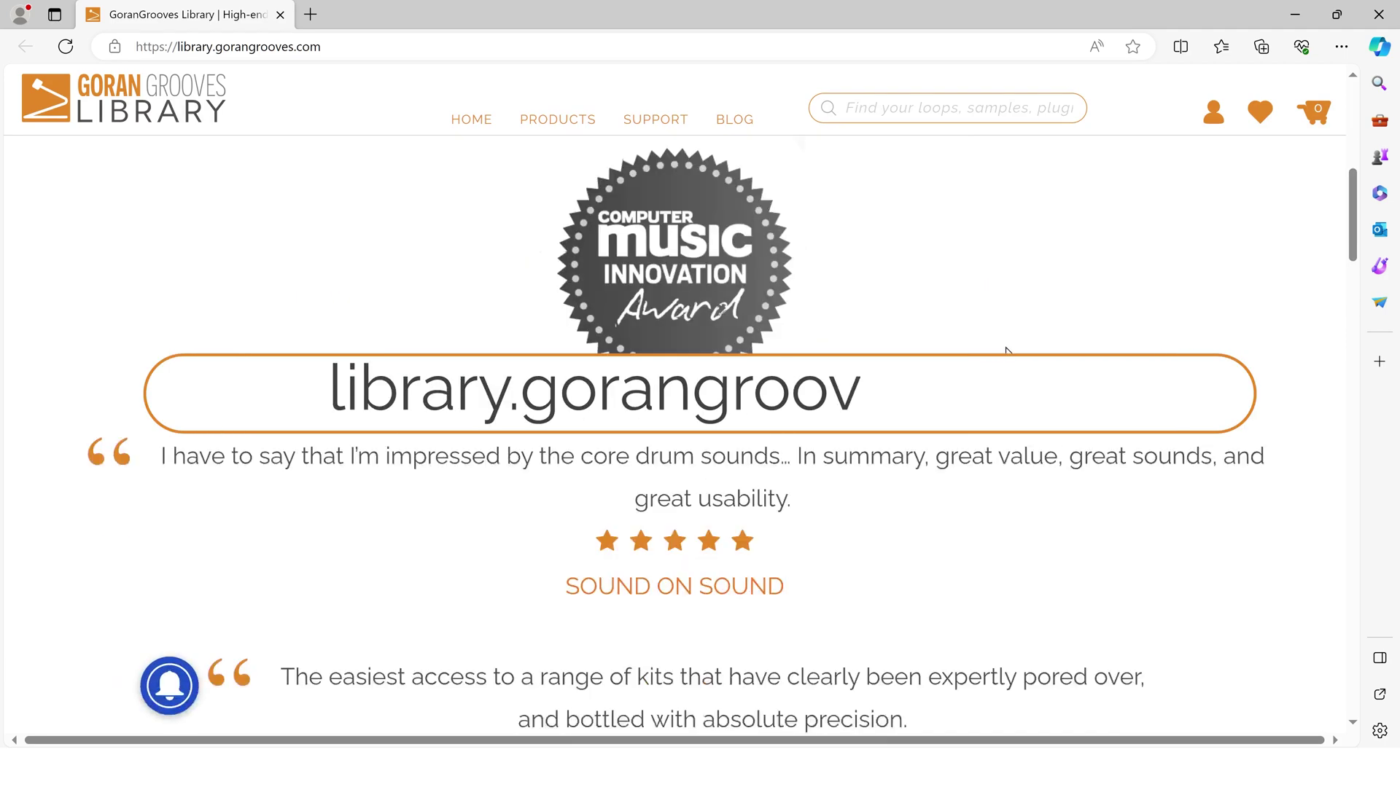
scroll(1008, 352, "down", 10)
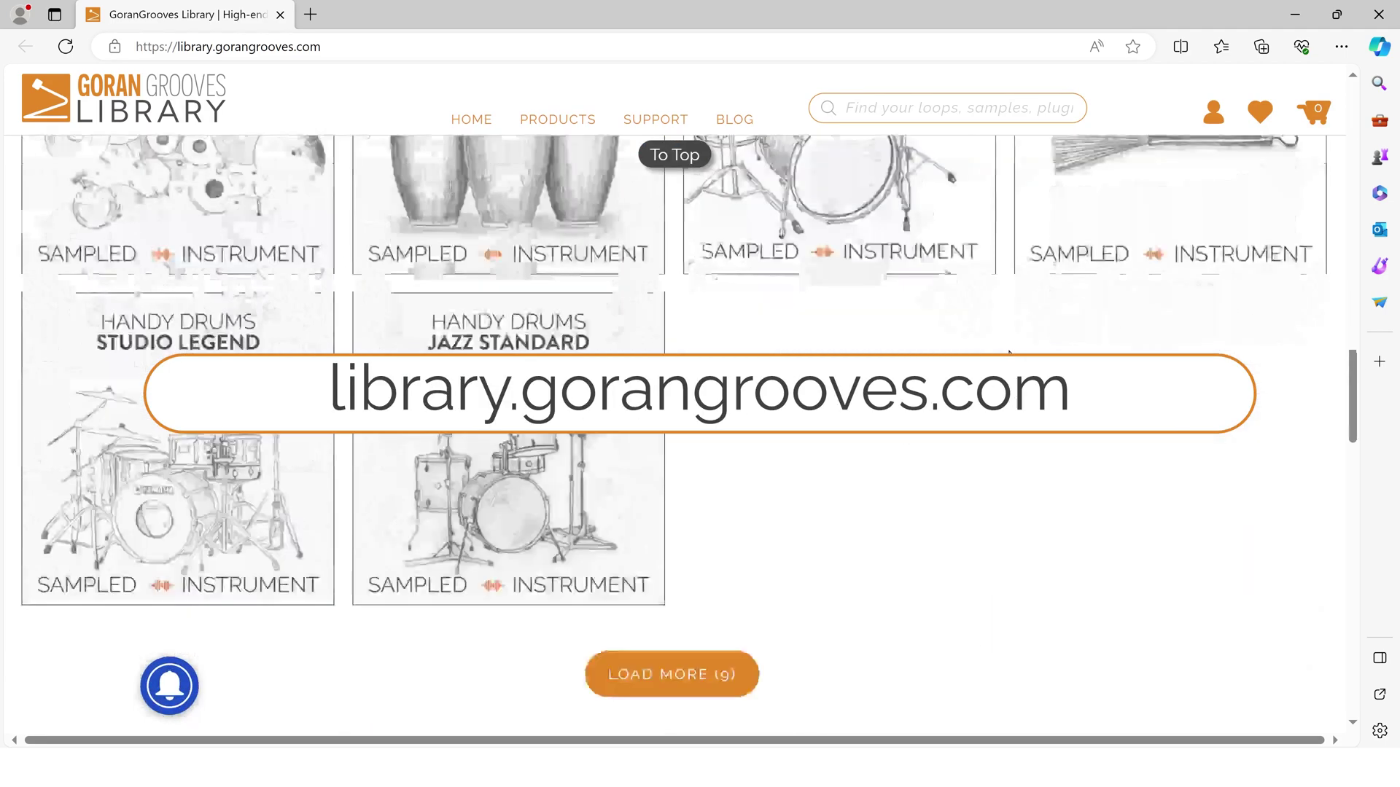
scroll(1008, 353, "up", 10)
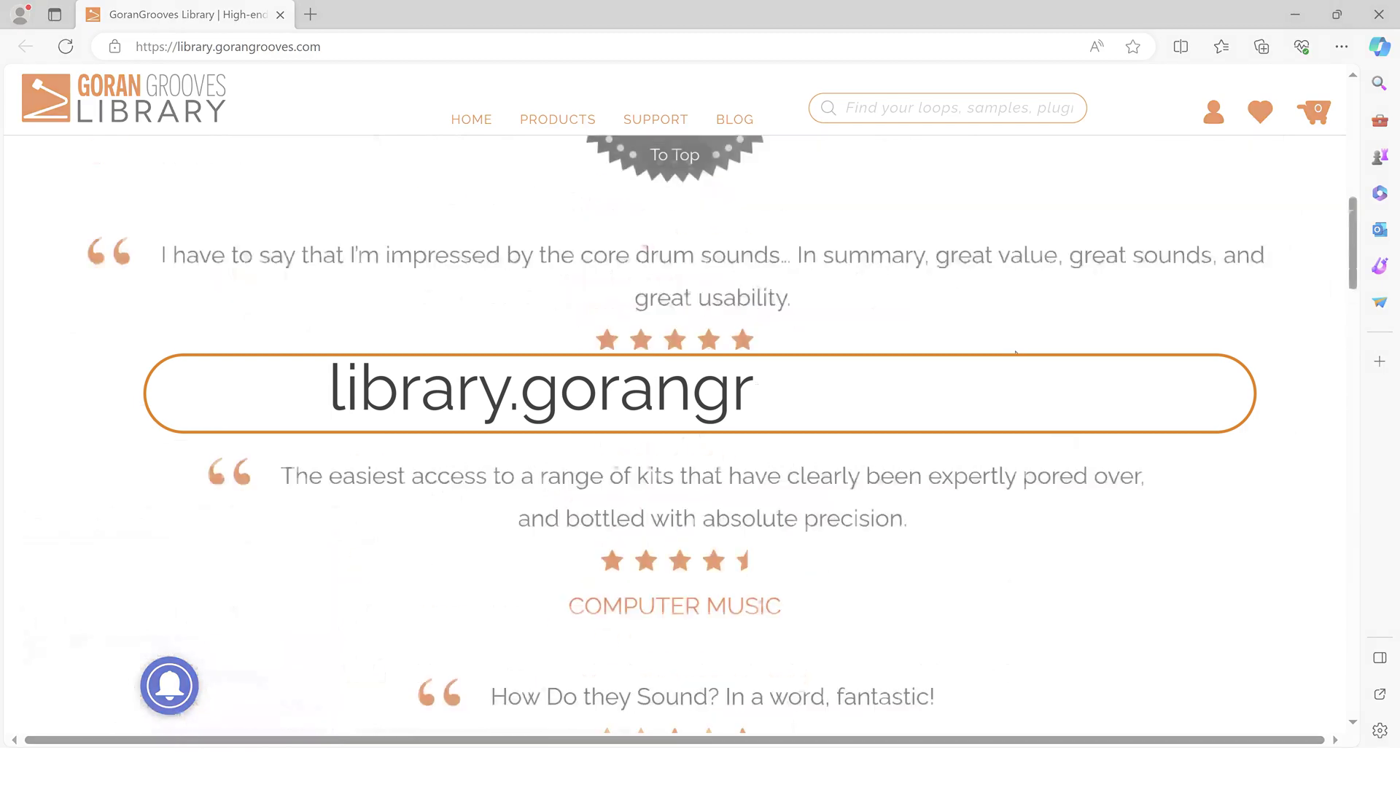